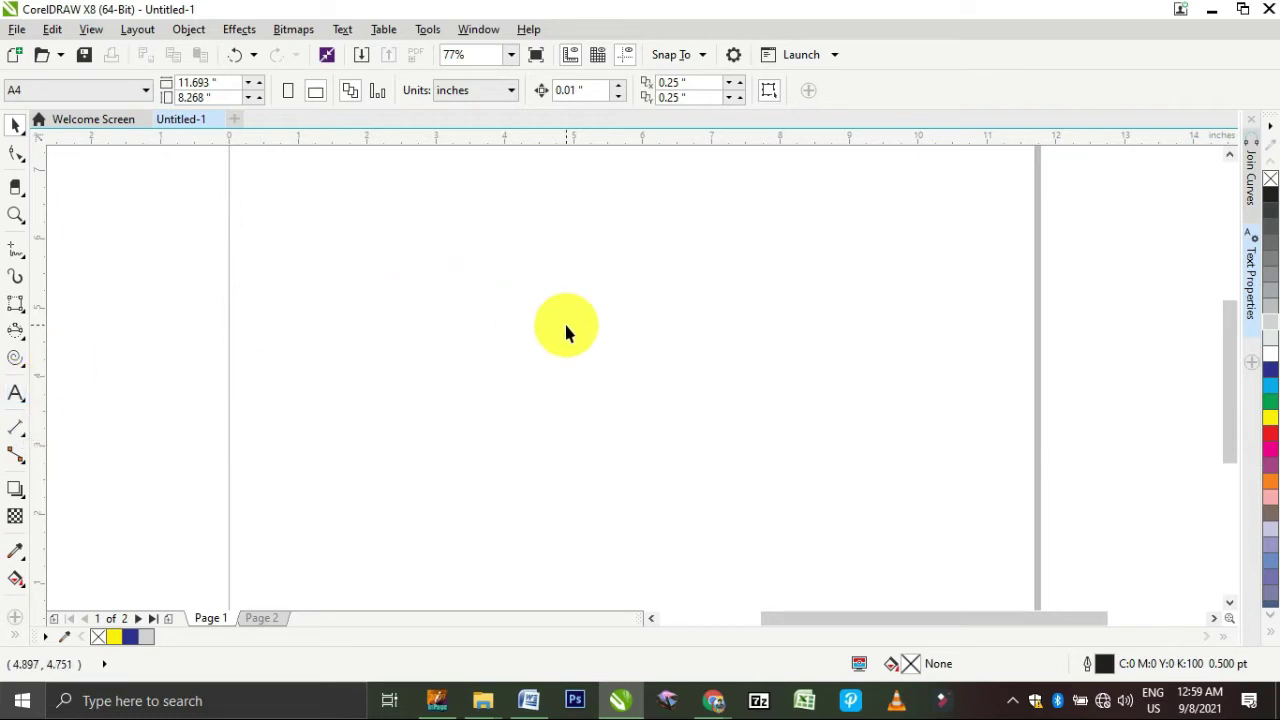
- Add the artistic text "Akash Info Tech" near the left side of the page, about halfway down
key("F8")
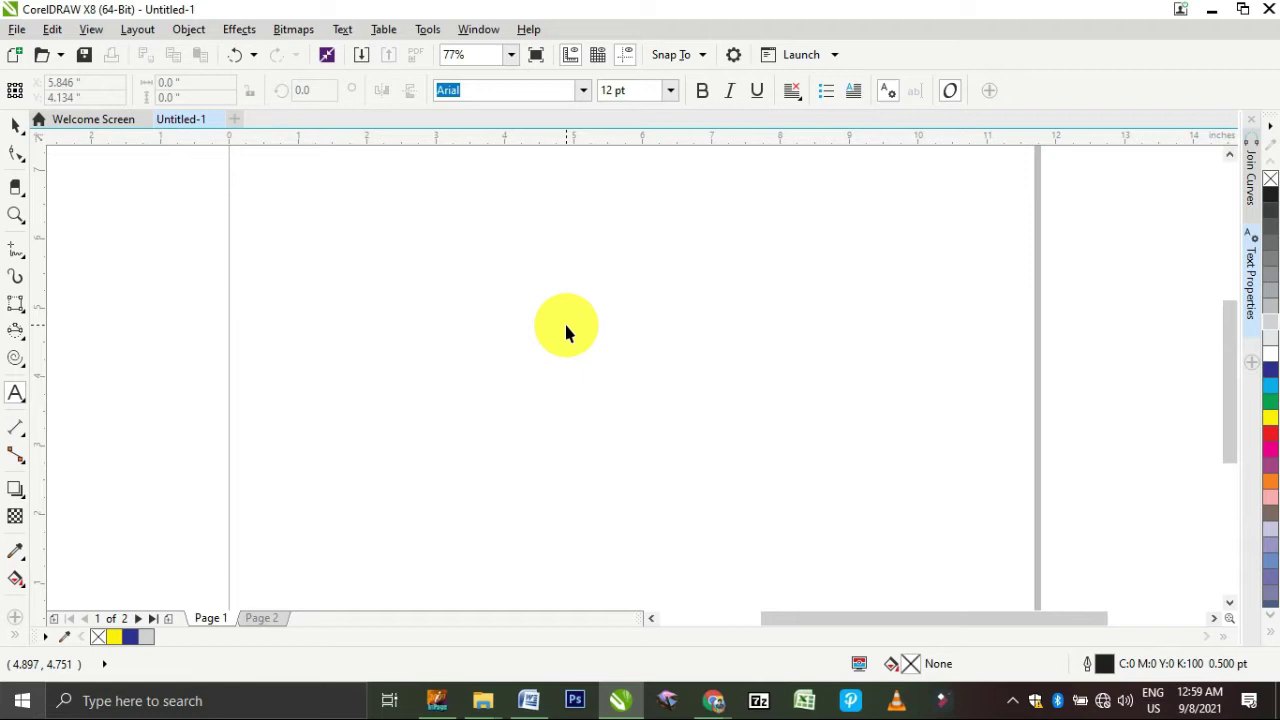
left_click(314, 342)
type("A")
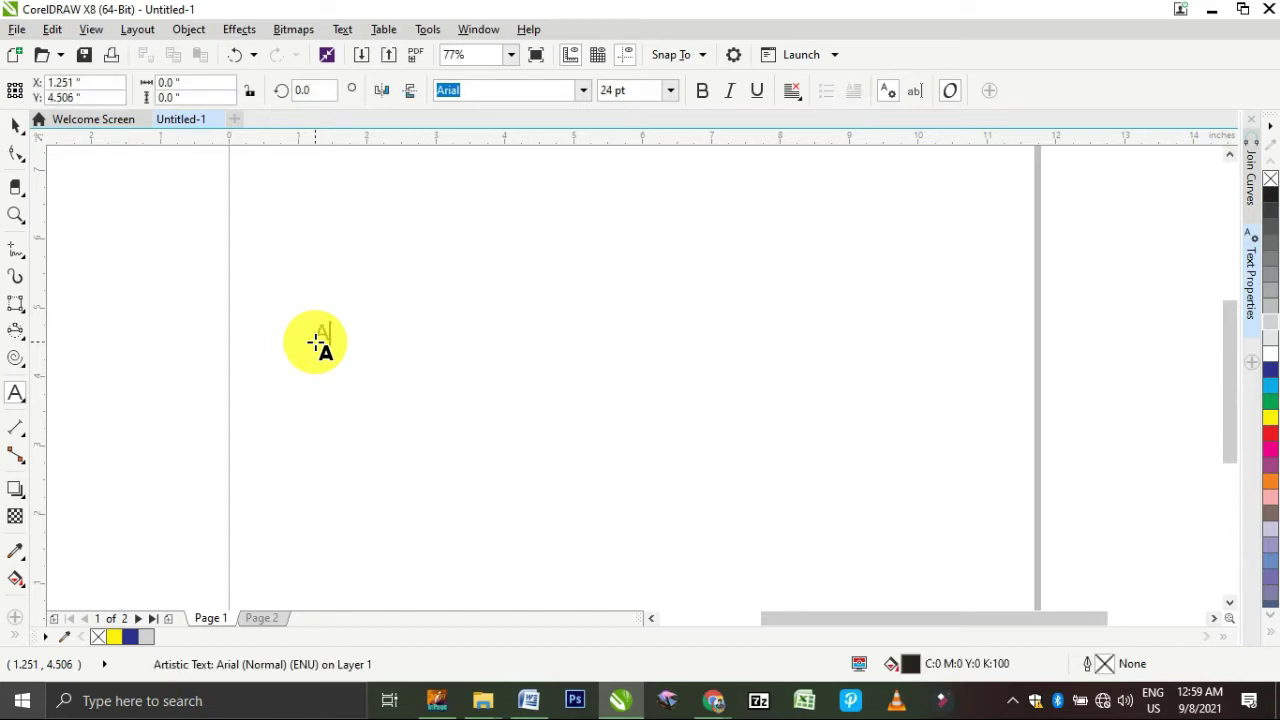
type("kash Info Tech")
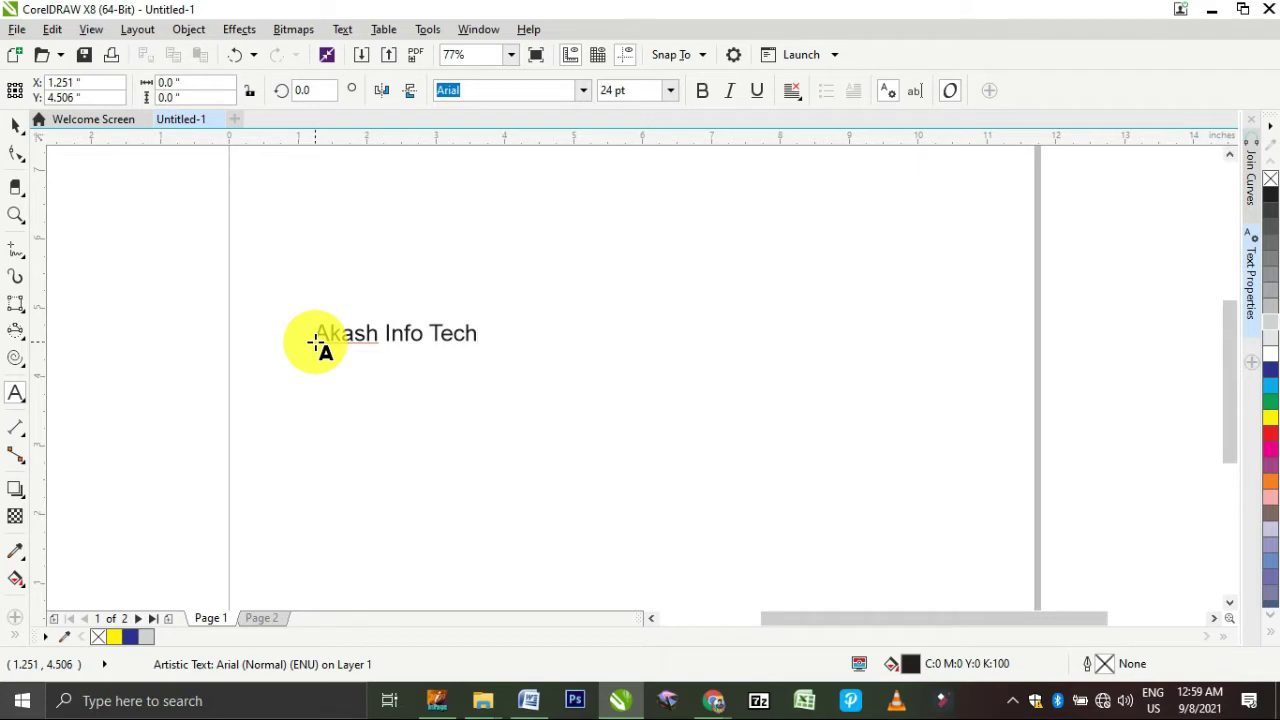
left_click(15, 126)
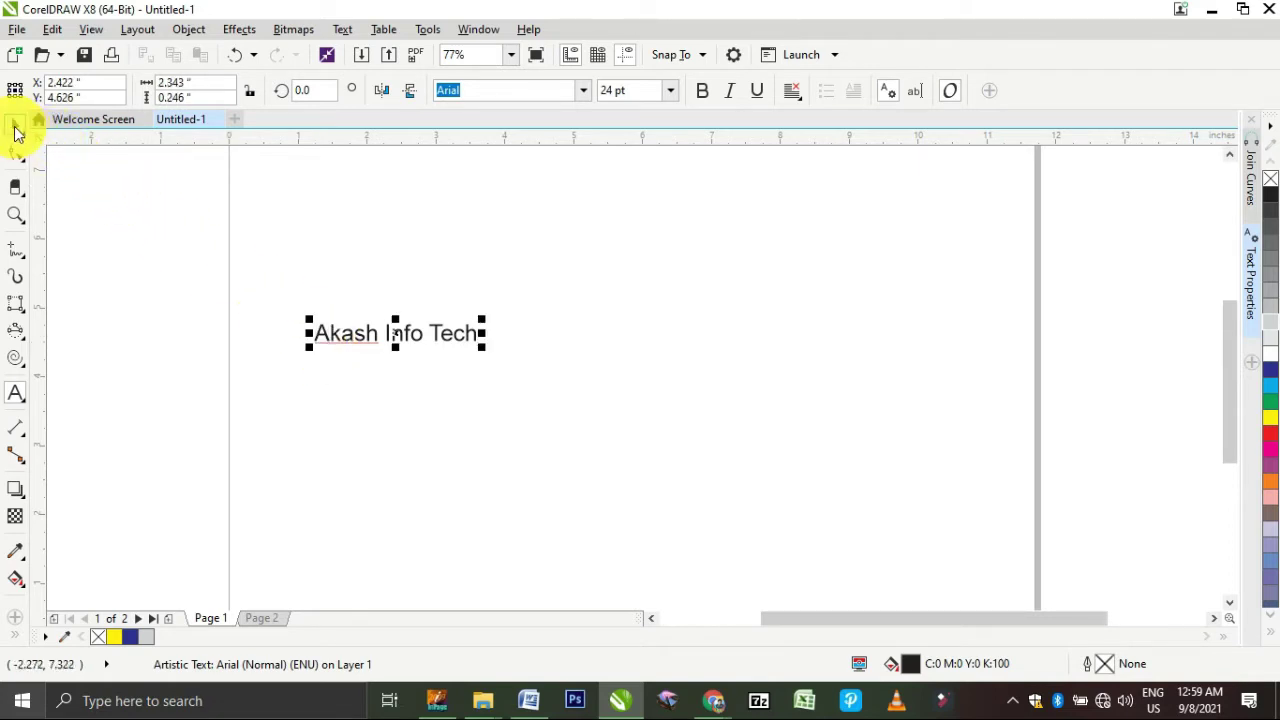
- Enlarge and stretch the "Akash Info Tech" text to about 10.56 in wide and 1.25 in high
left_click(15, 128)
left_click_drag(486, 356, 909, 509)
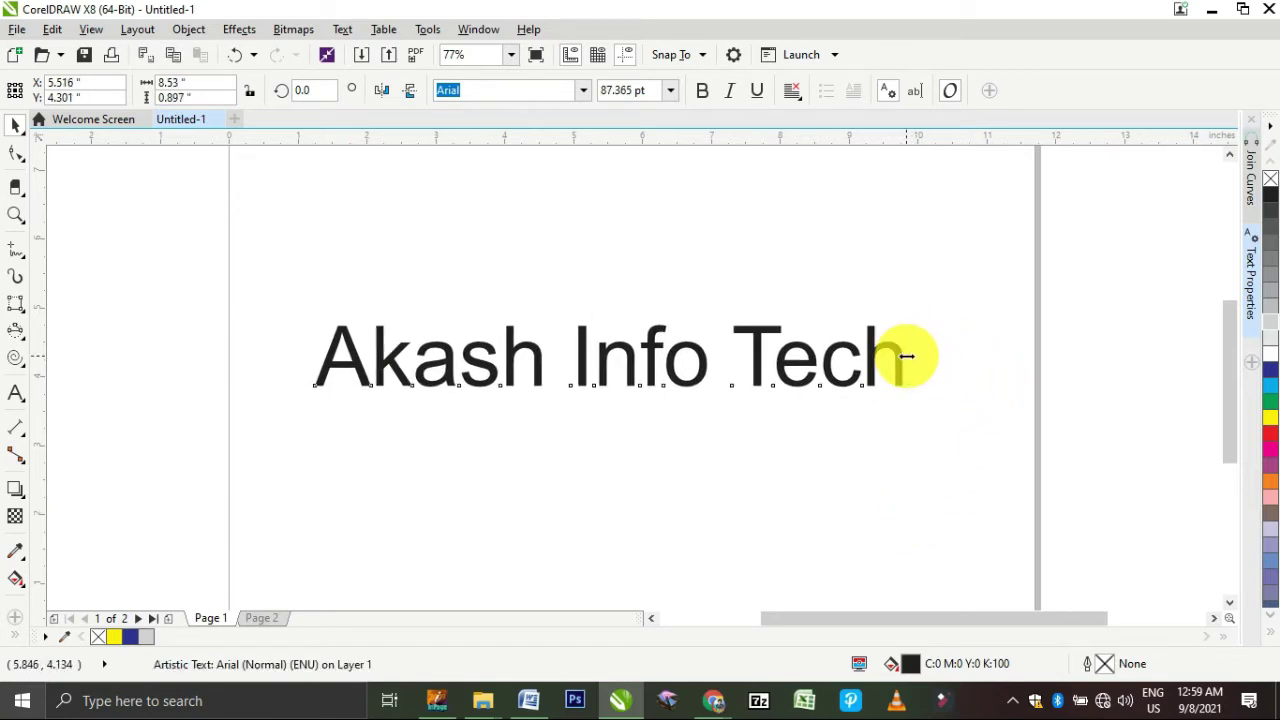
left_click_drag(900, 357, 1046, 403)
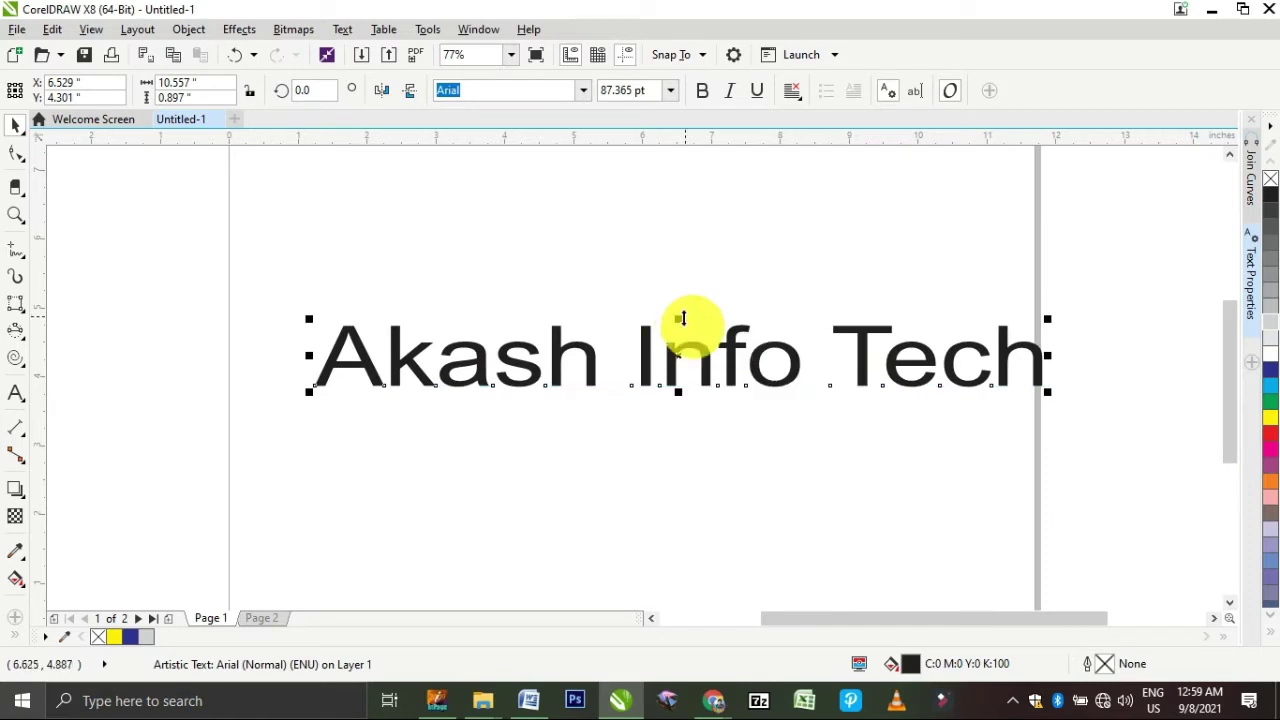
left_click_drag(677, 318, 669, 183)
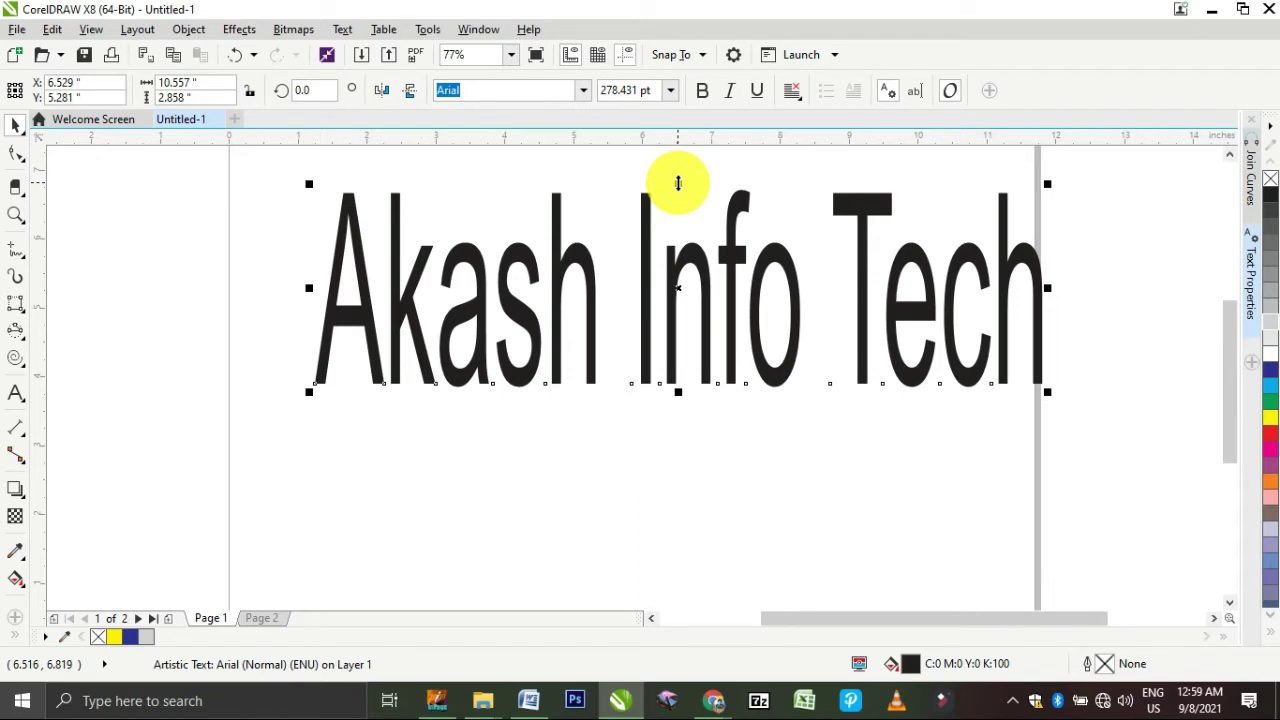
left_click_drag(678, 183, 672, 293)
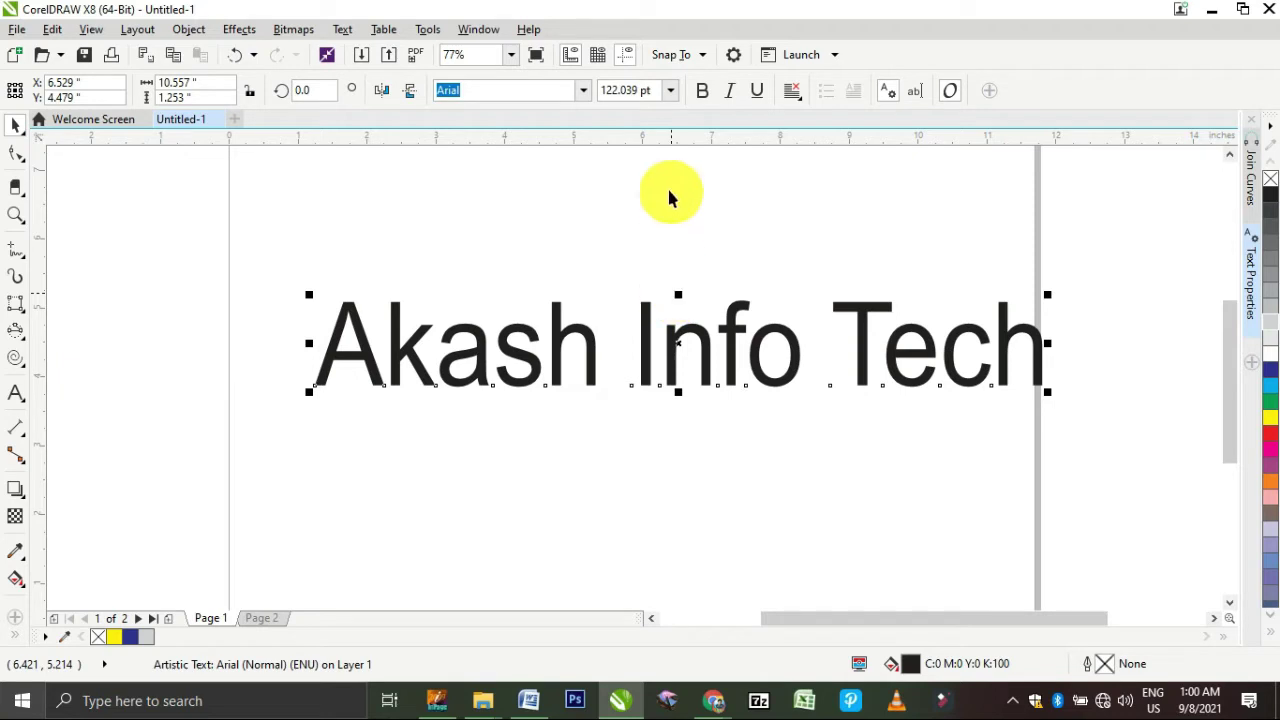
- Change the text's font to Bodoni Bd BT and move the text to about the centre of the page
left_click(583, 91)
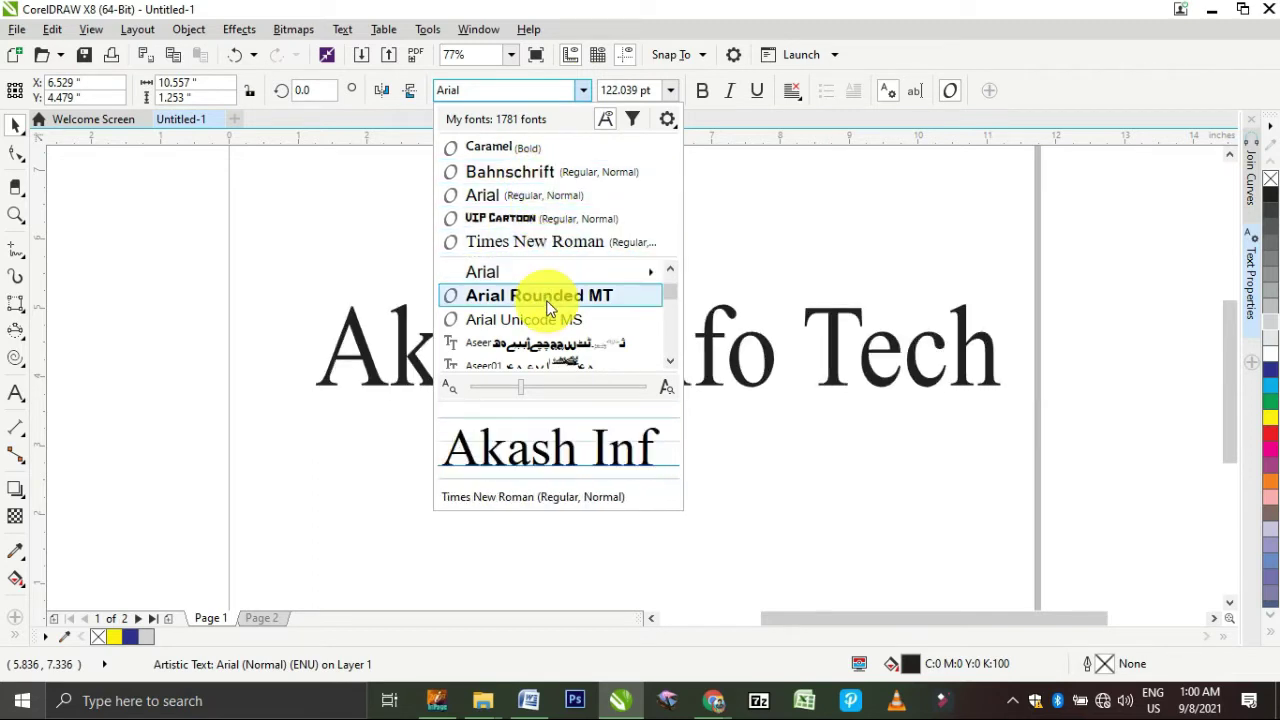
scroll(548, 310, "down", 3)
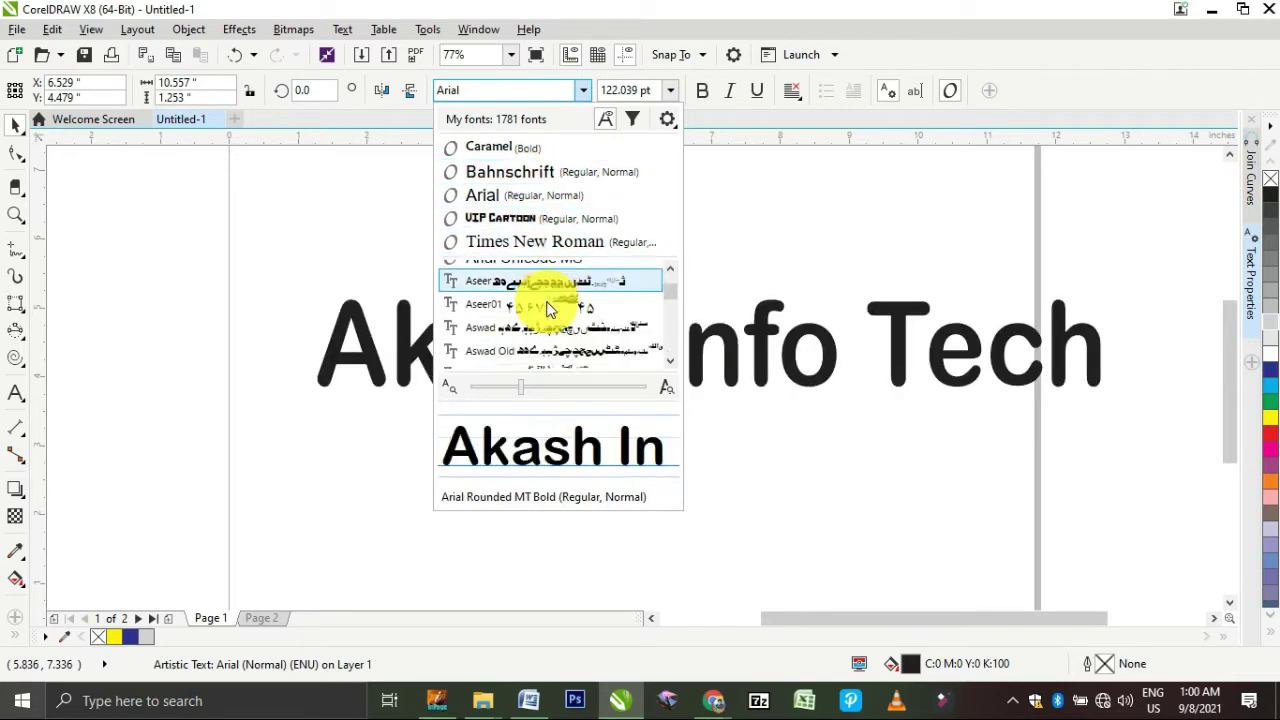
scroll(555, 330, "down", 3)
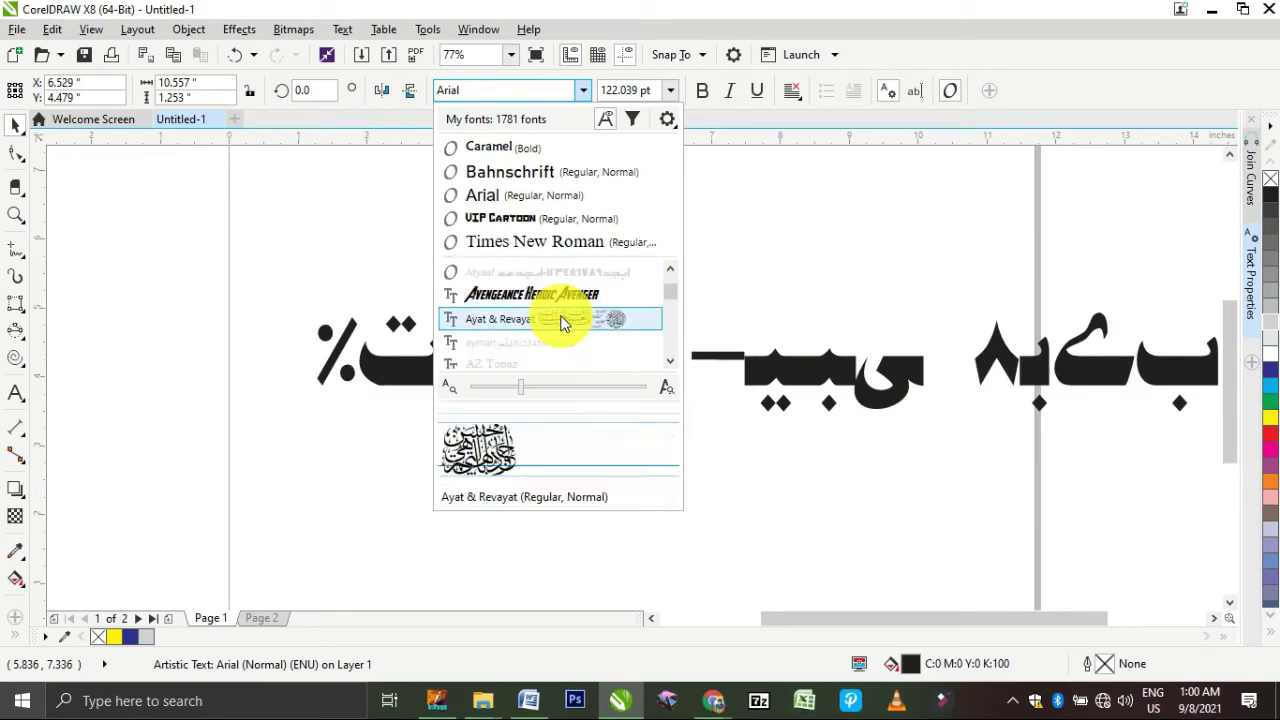
scroll(562, 323, "down", 5)
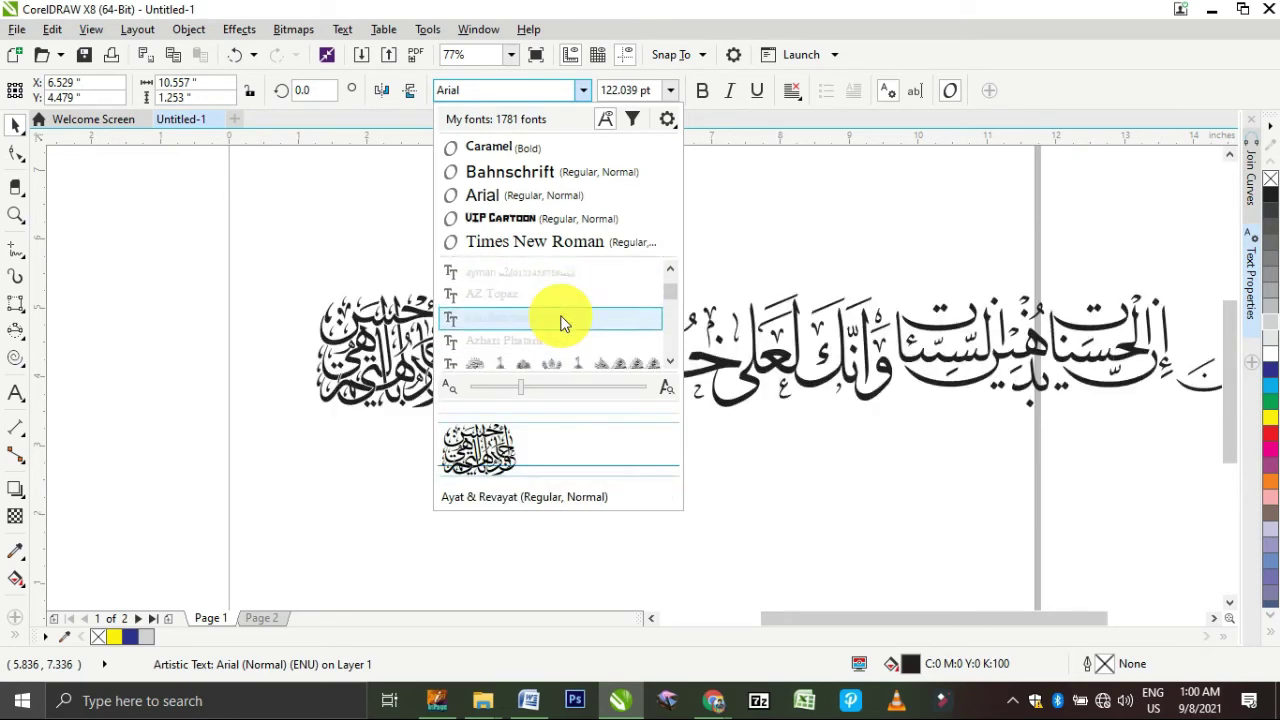
scroll(562, 323, "down", 3)
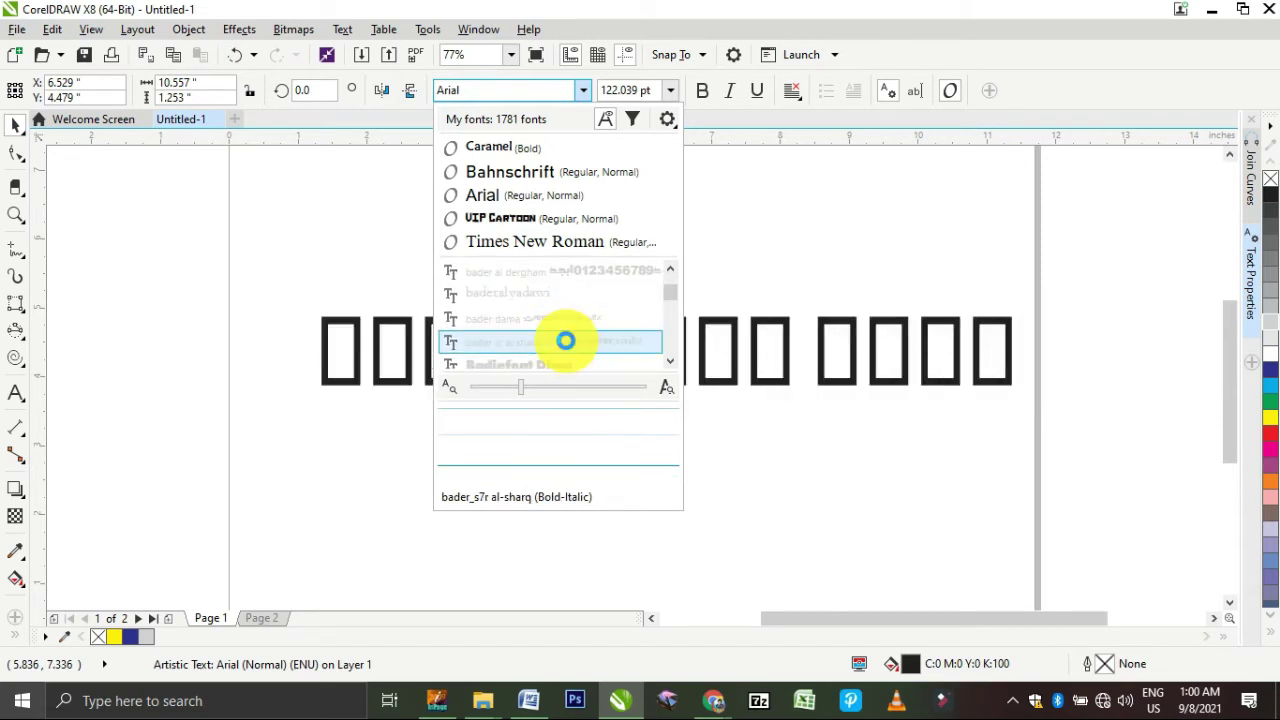
scroll(565, 340, "down", 4)
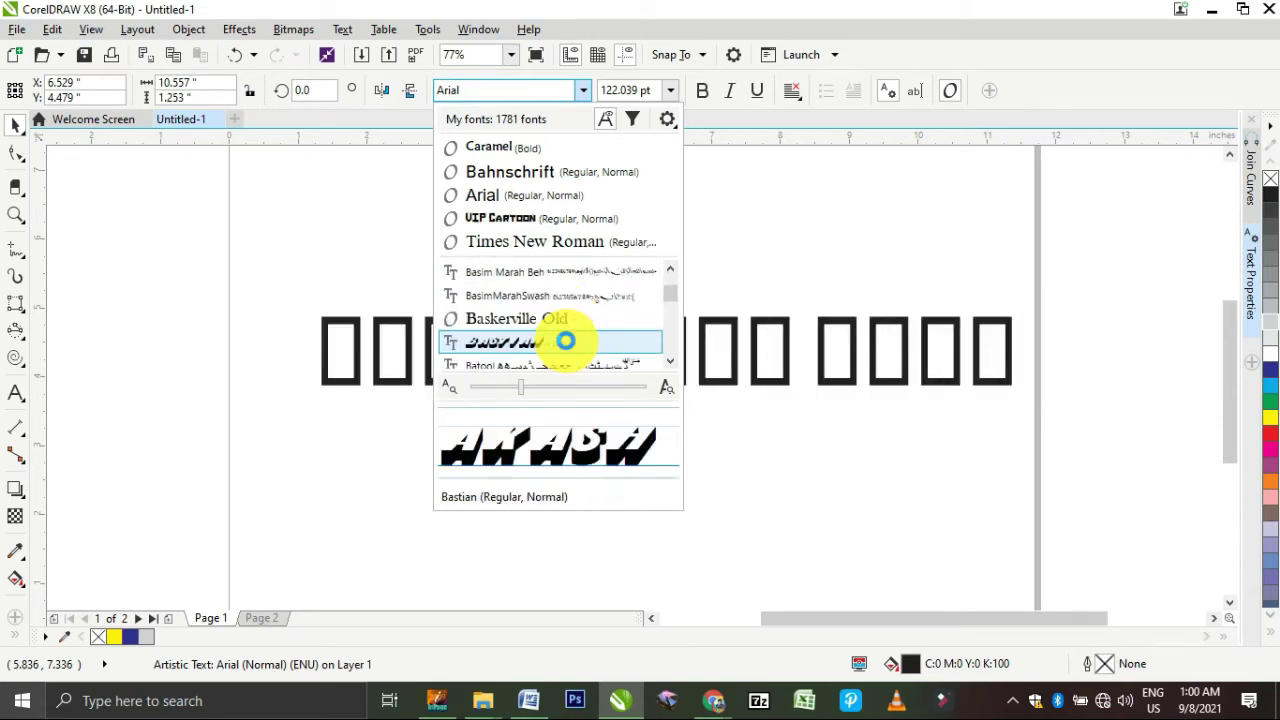
scroll(565, 340, "down", 5)
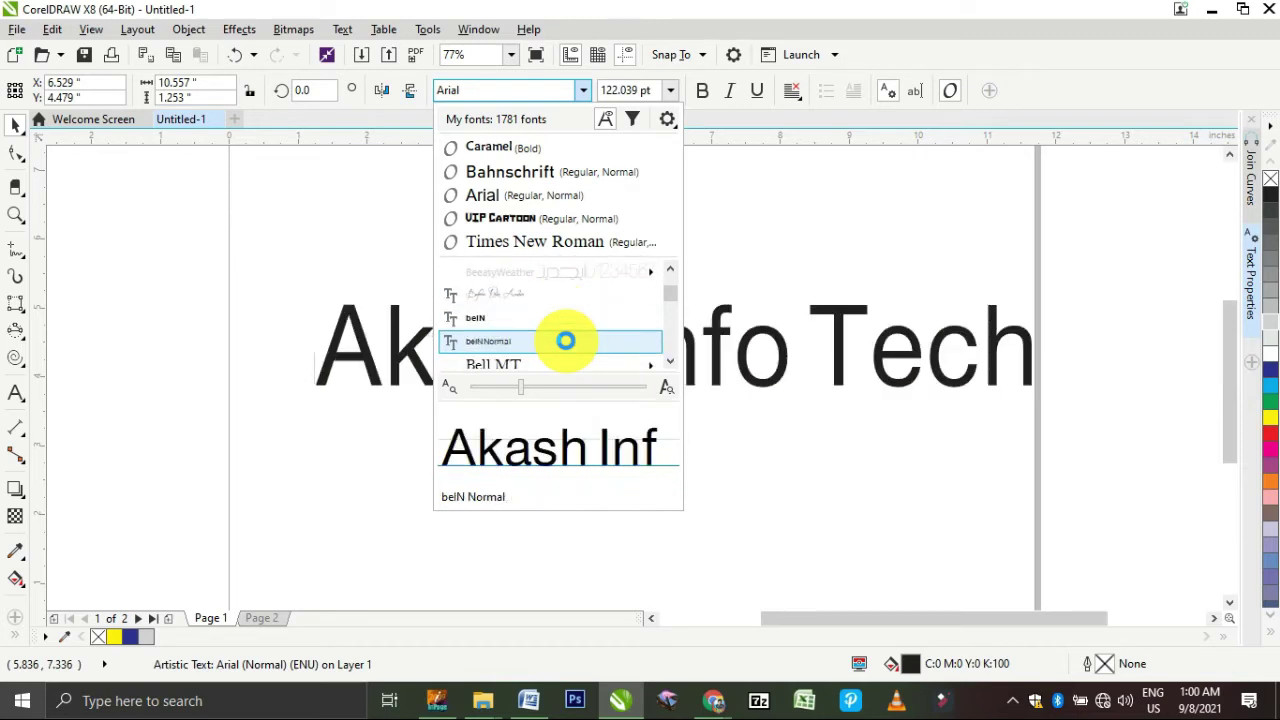
scroll(565, 341, "down", 4)
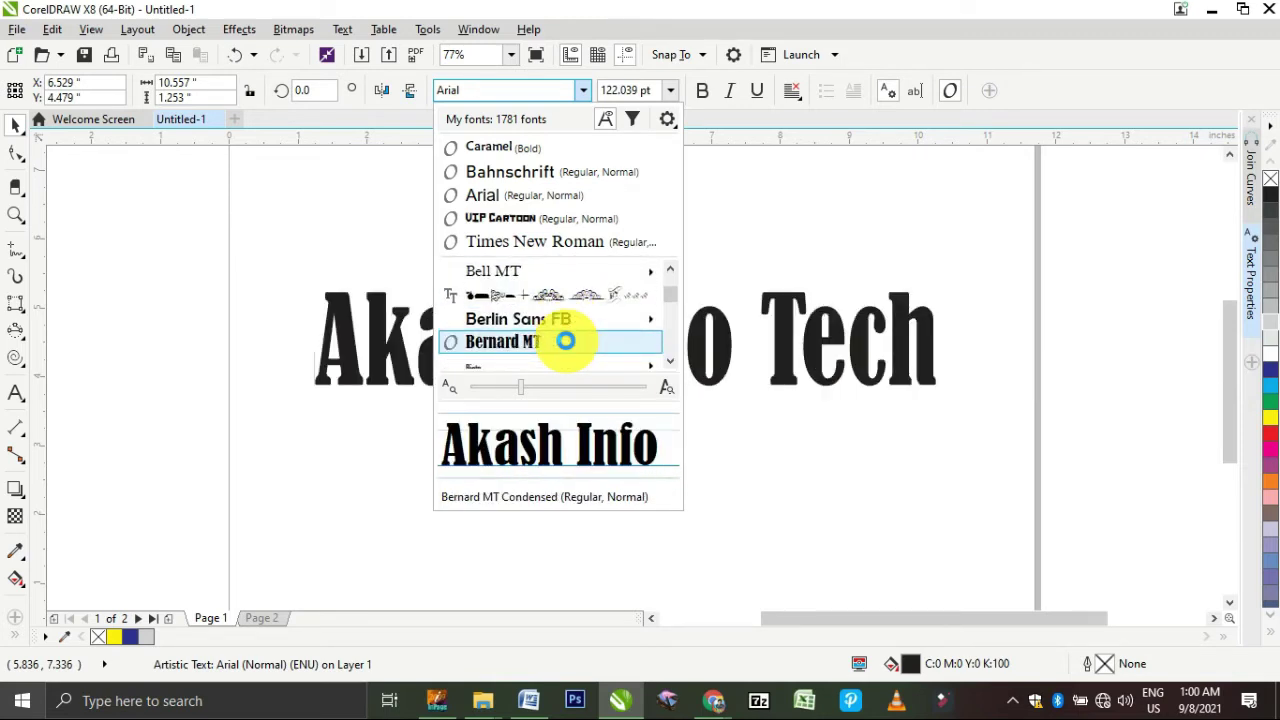
scroll(565, 341, "down", 3)
scroll(565, 341, "down", 3)
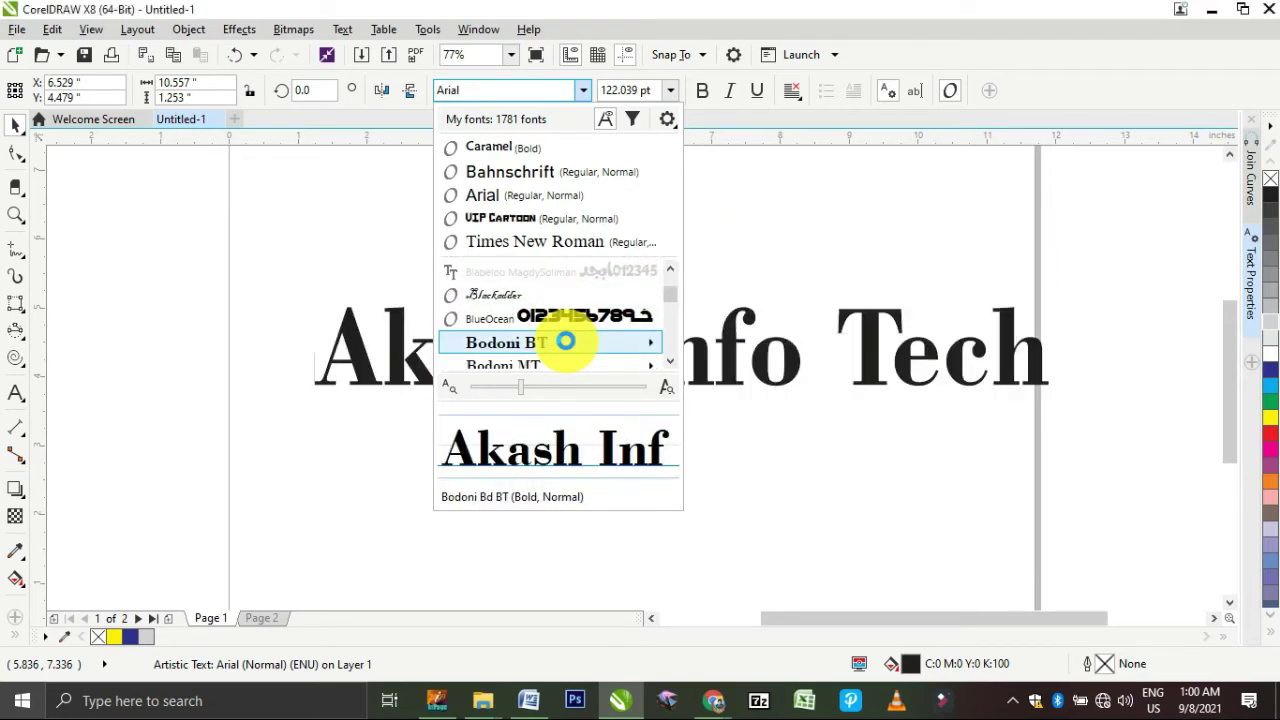
left_click(565, 341)
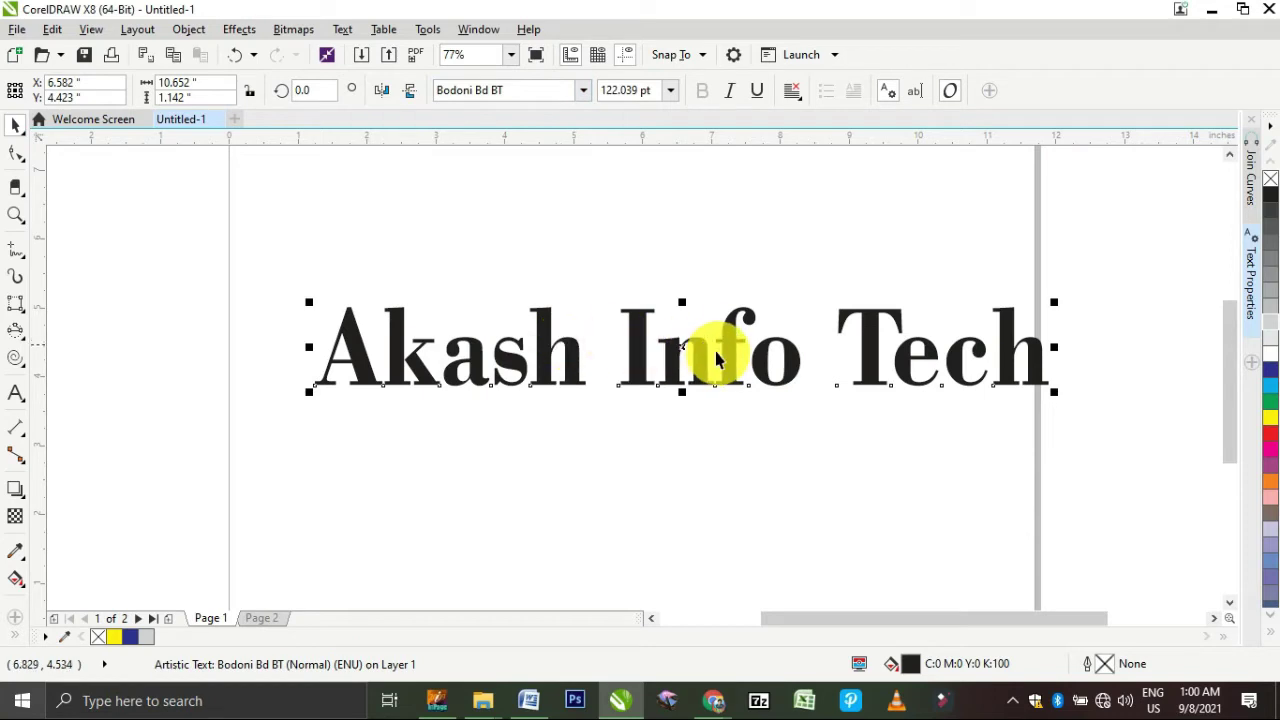
left_click_drag(694, 349, 646, 381)
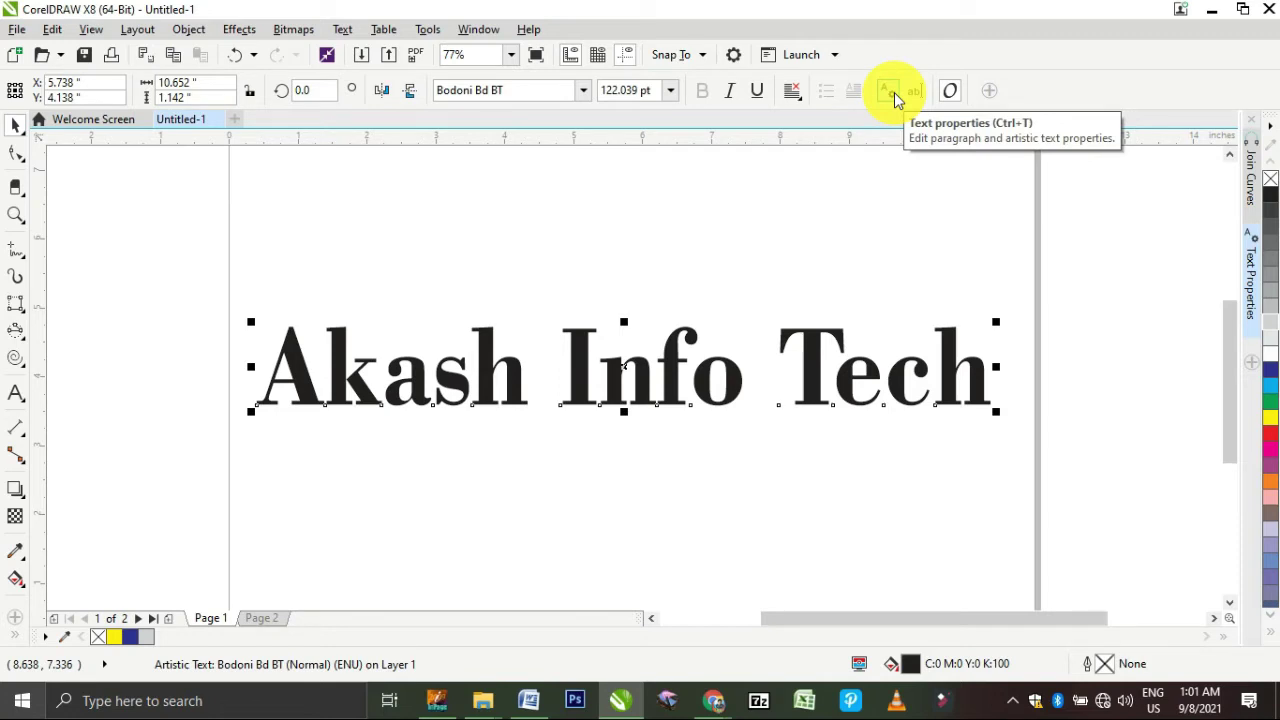
- Open the text properties and examine the paragraph, frame and character settings, including the script, font and font style options
left_click(894, 92)
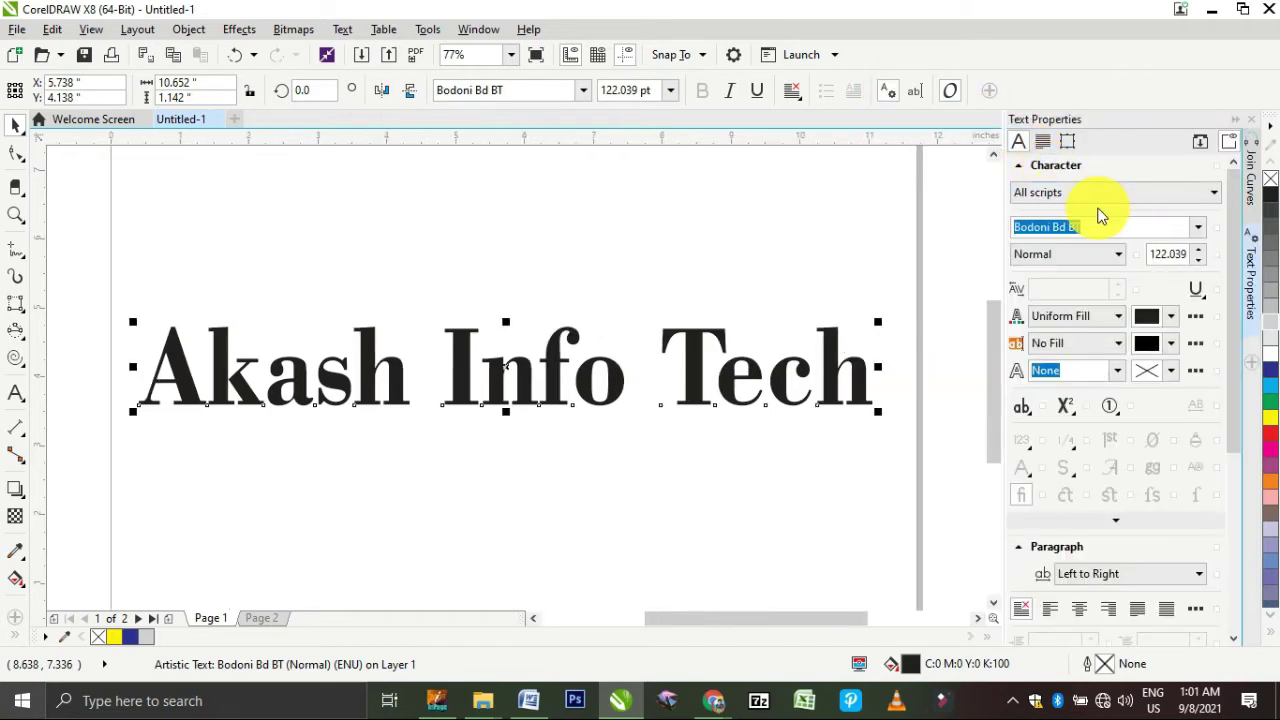
left_click(1045, 145)
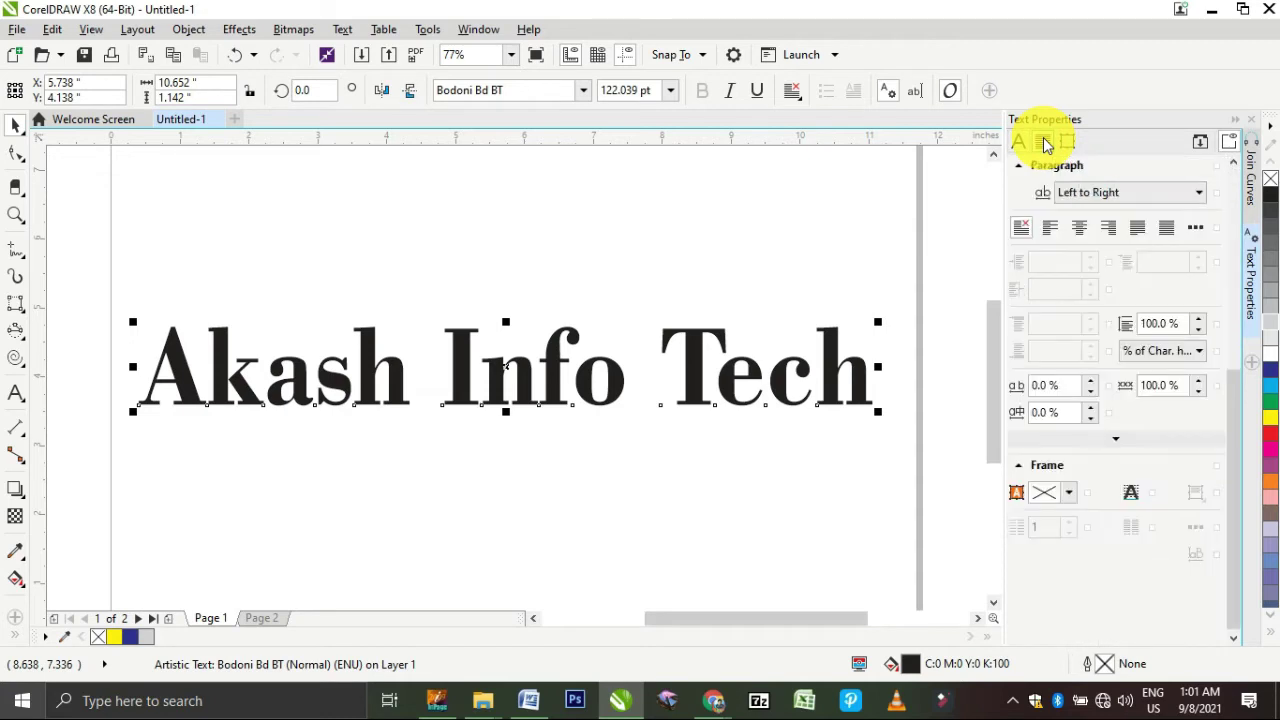
left_click(1075, 143)
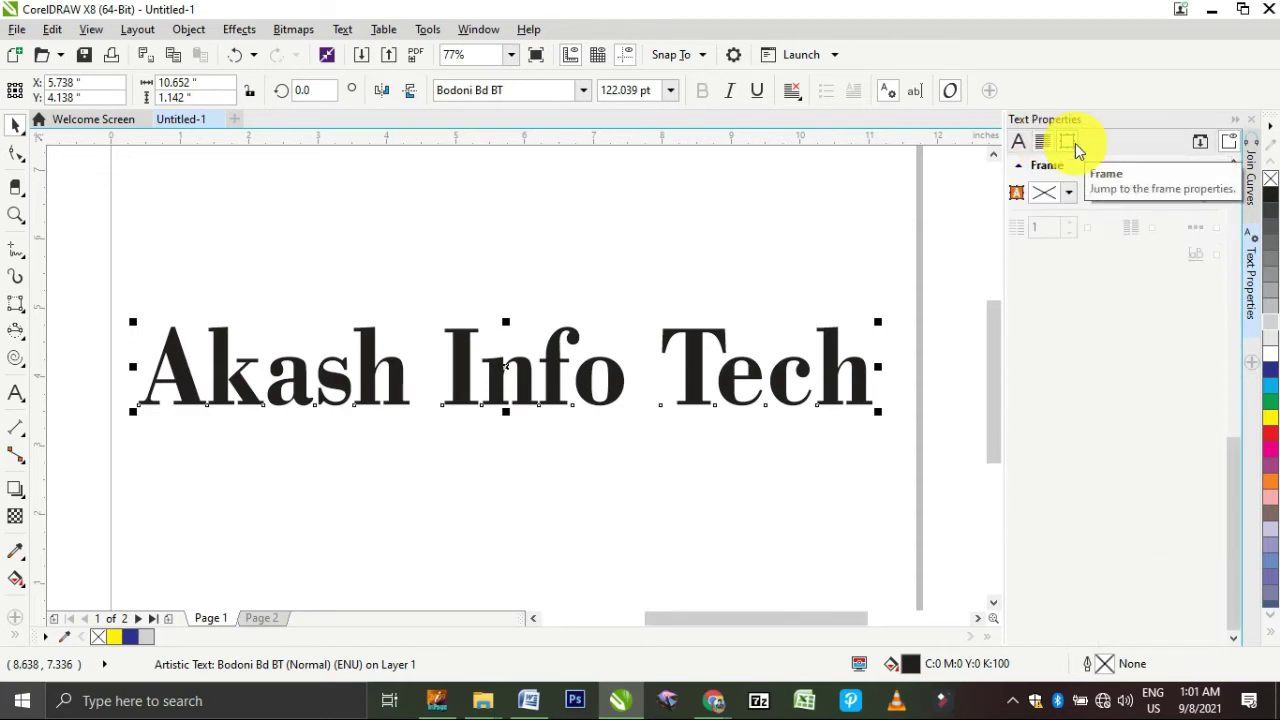
left_click(1020, 143)
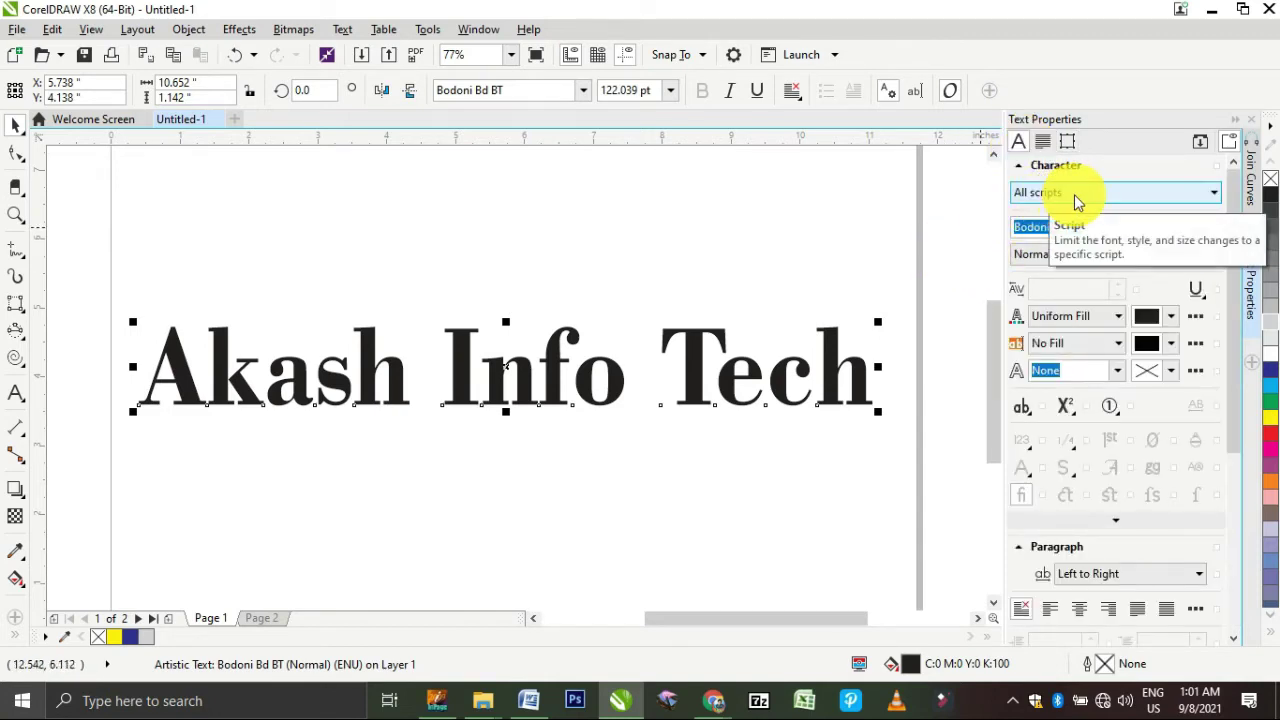
left_click(1074, 194)
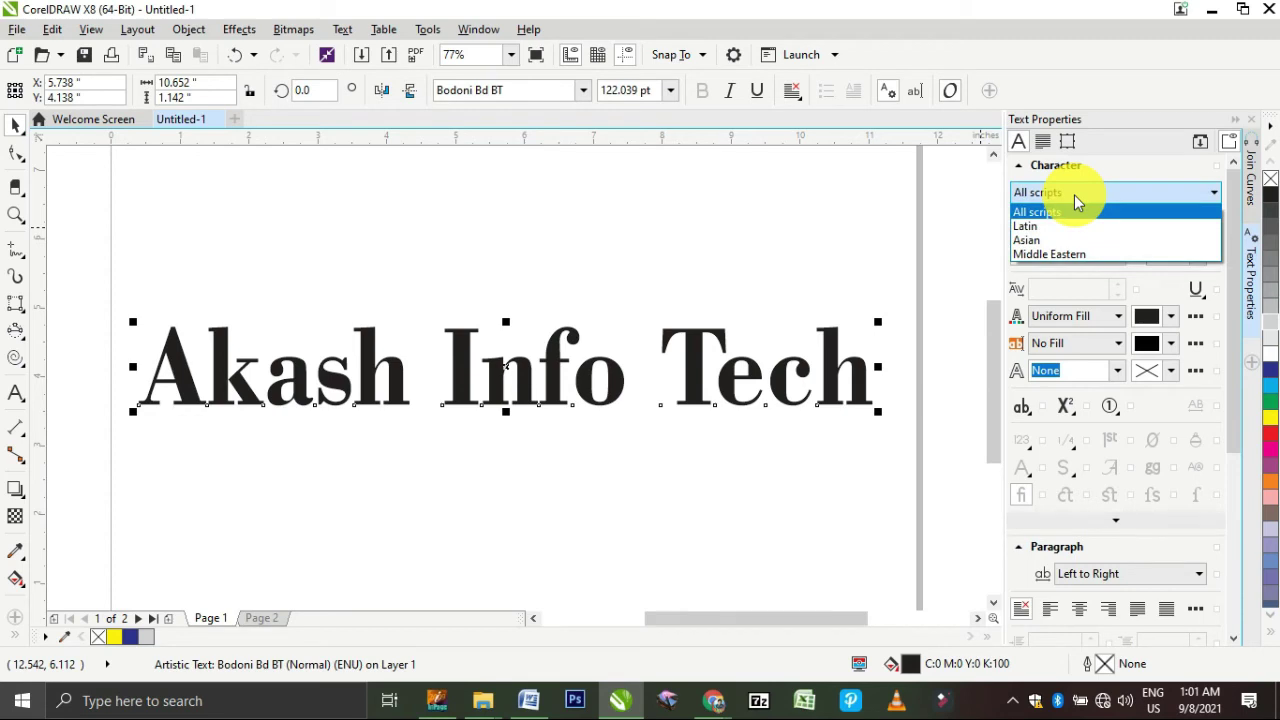
left_click(958, 220)
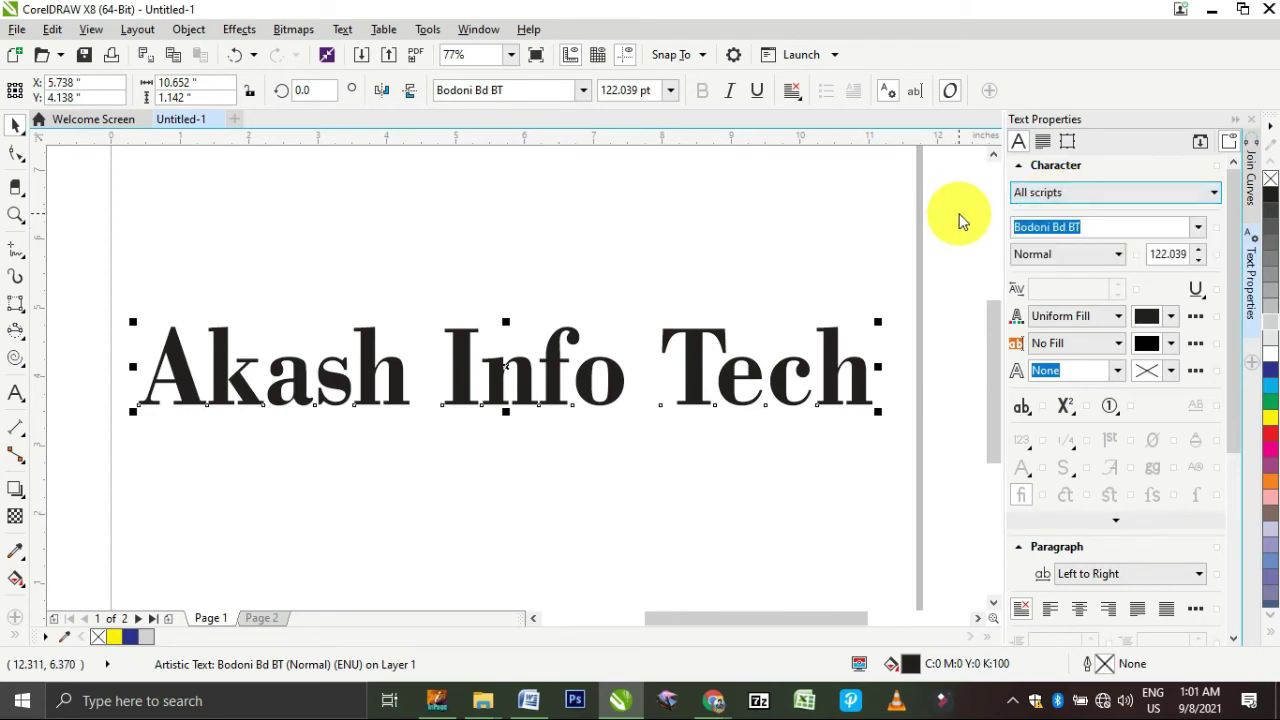
left_click(1114, 226)
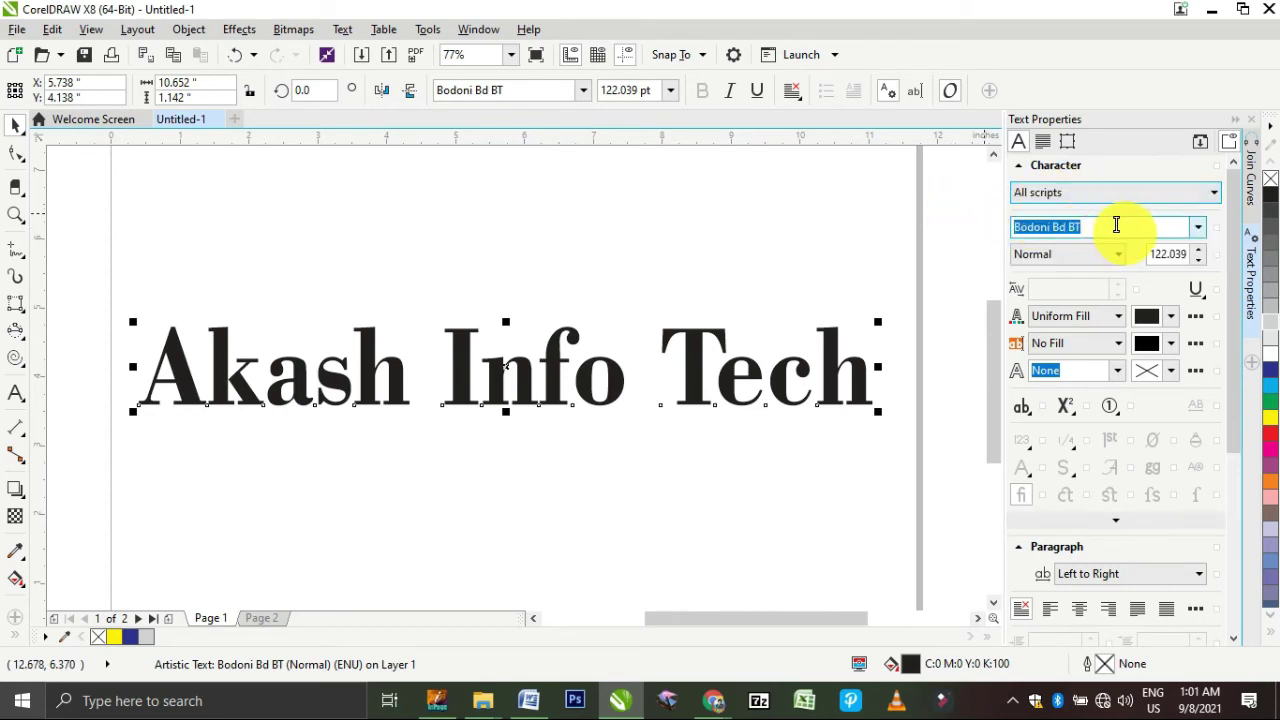
left_click(1197, 229)
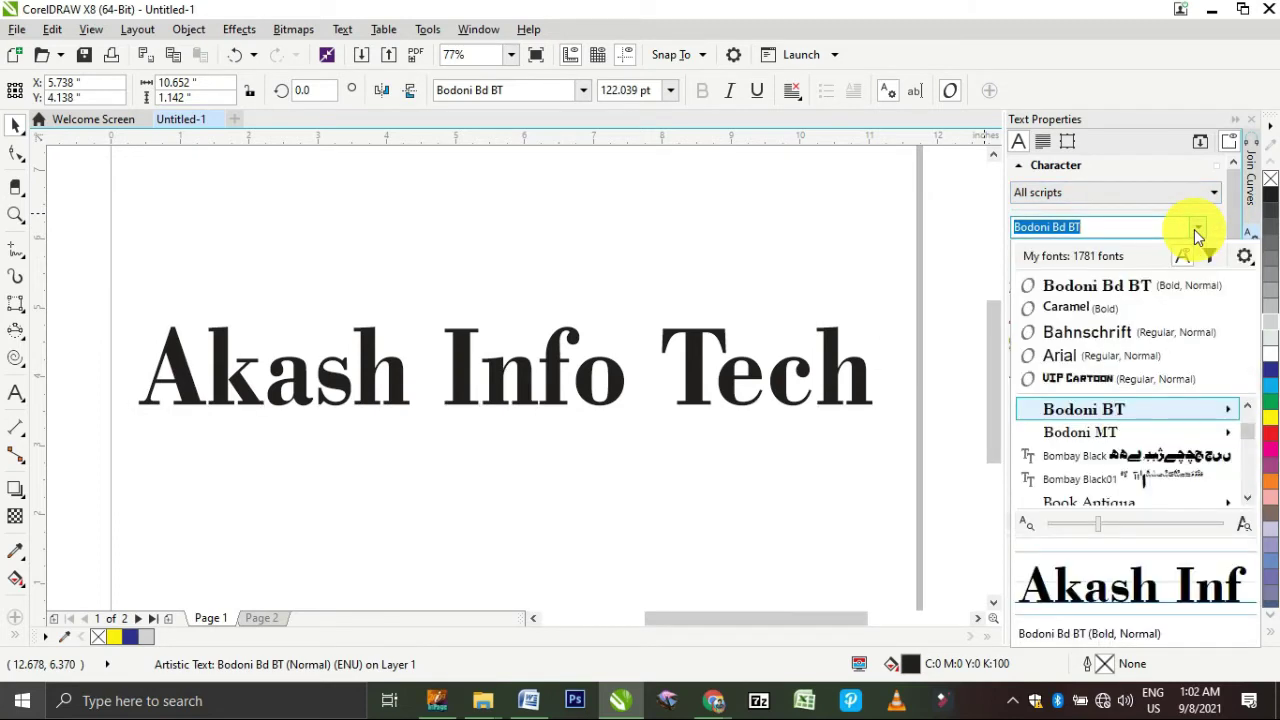
left_click(1197, 229)
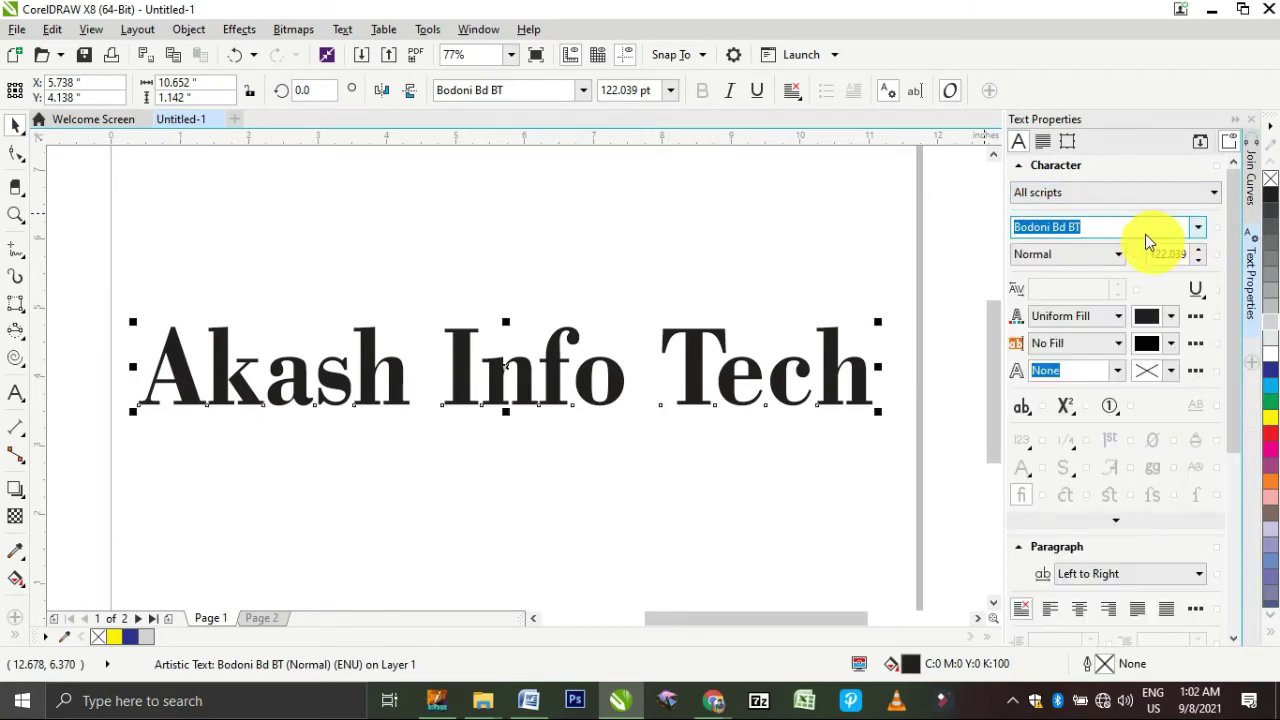
left_click(1120, 257)
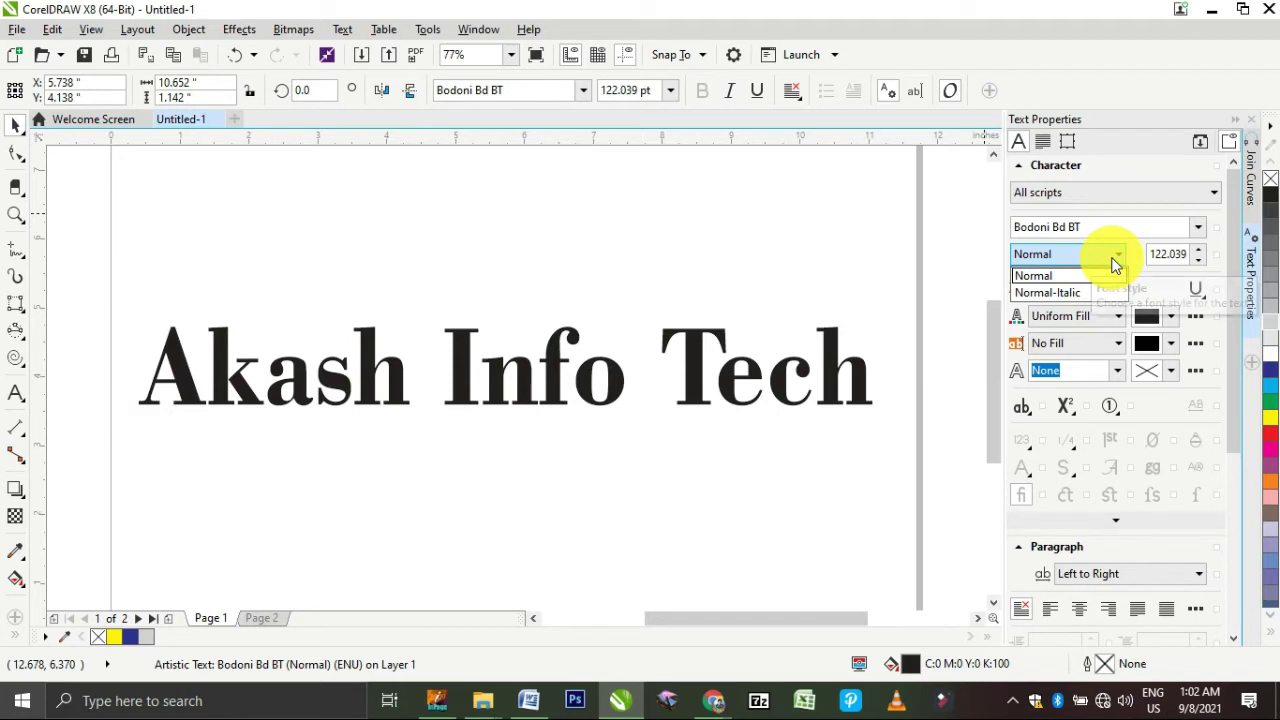
left_click(1116, 262)
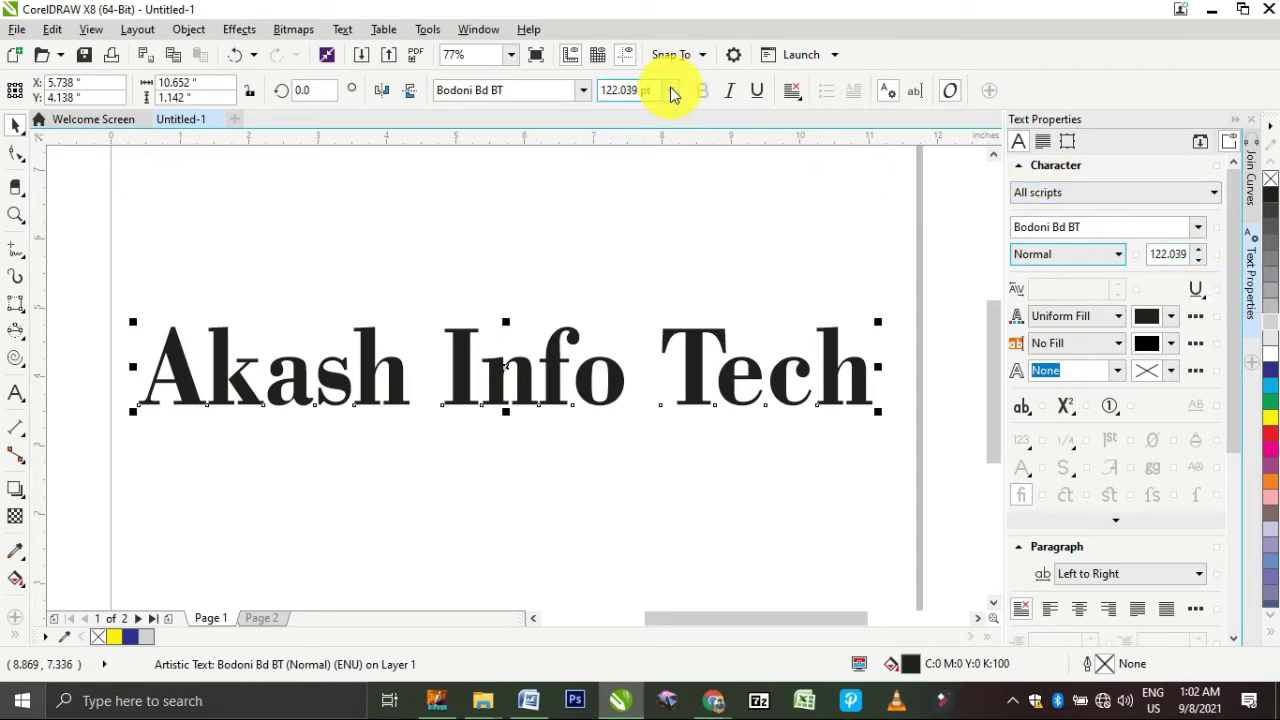
- Make the "Akash Info Tech" text italic and underlined
left_click(727, 94)
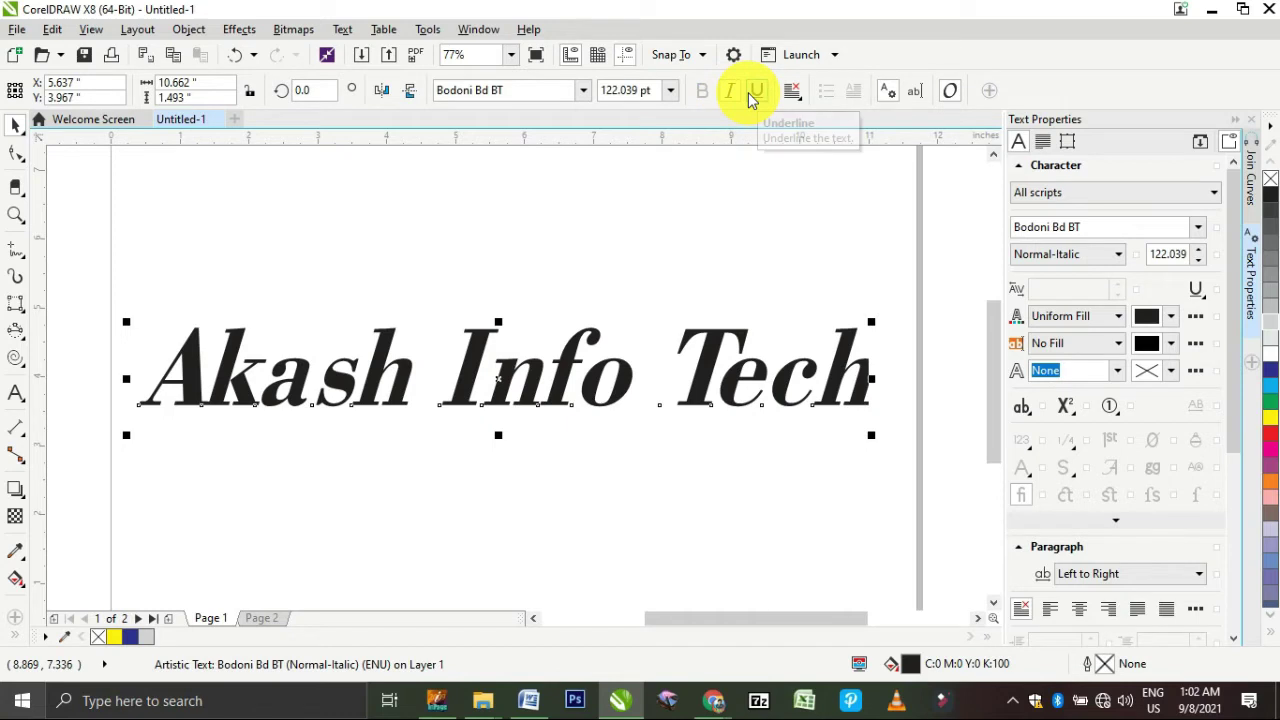
left_click(754, 93)
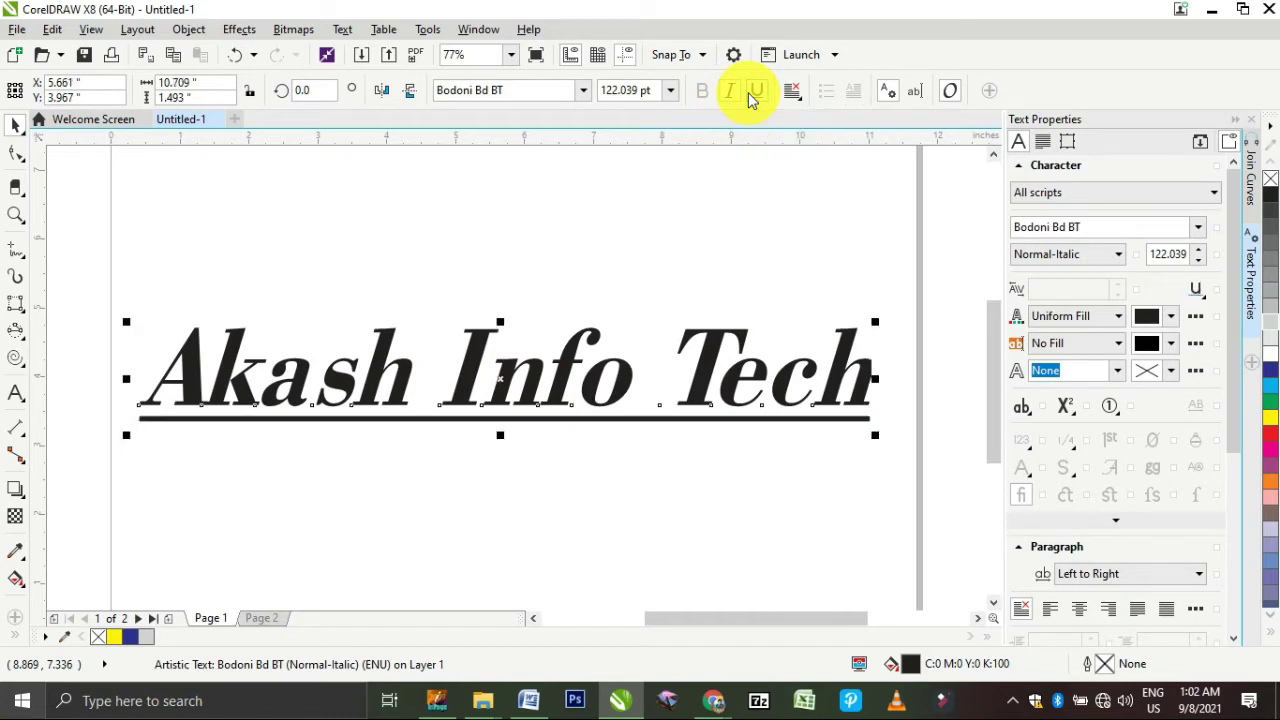
- Try the Right and Center alignments on the "Akash Info Tech" text and reset its alignment to None
left_click(800, 104)
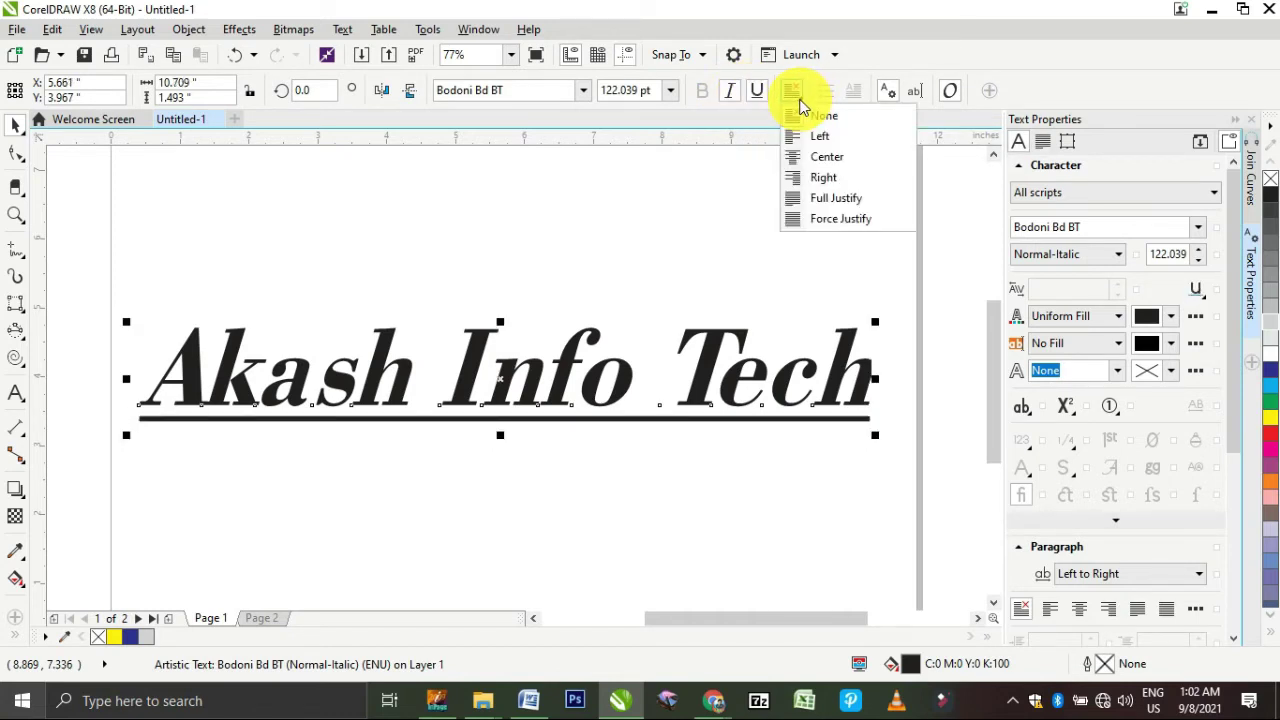
left_click(812, 178)
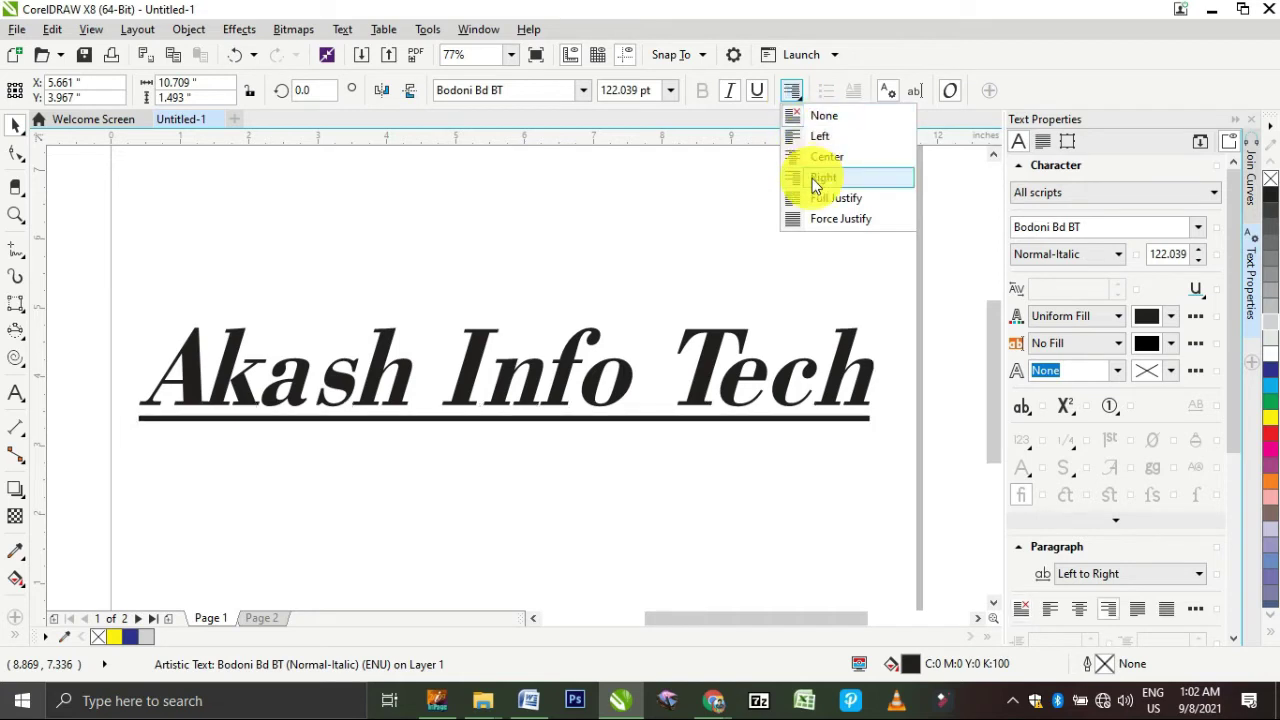
left_click(808, 157)
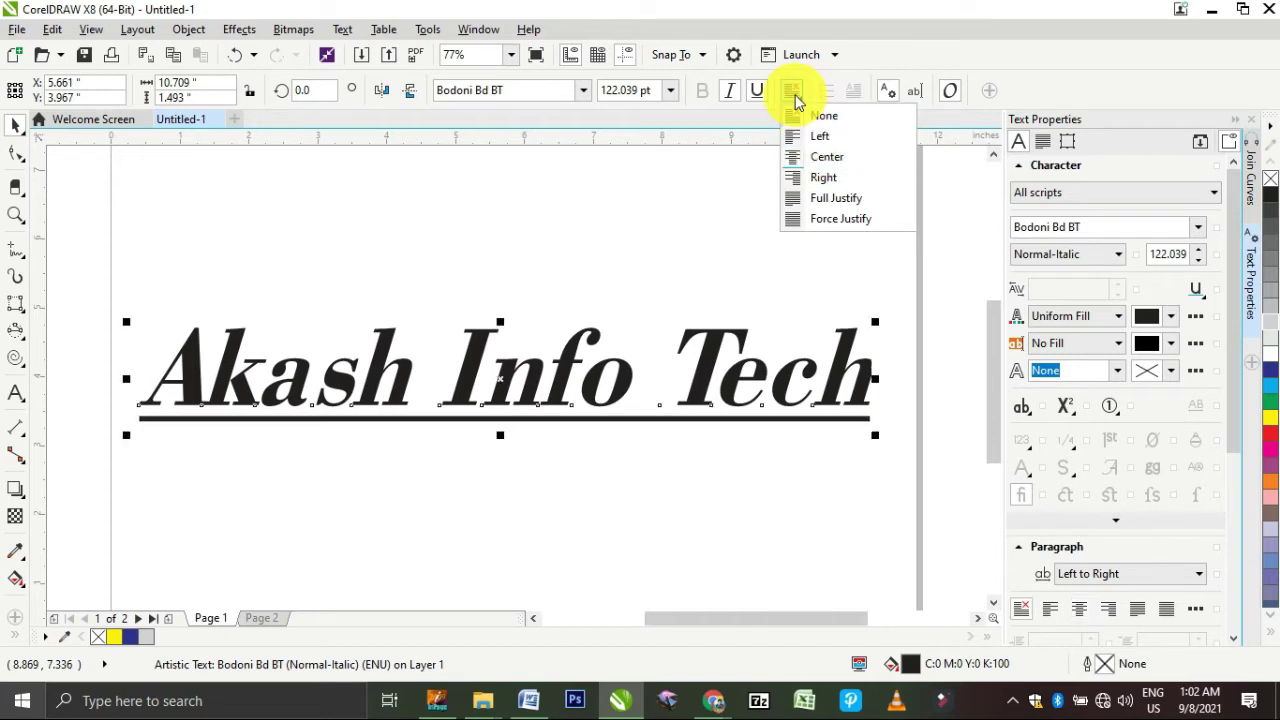
left_click(807, 114)
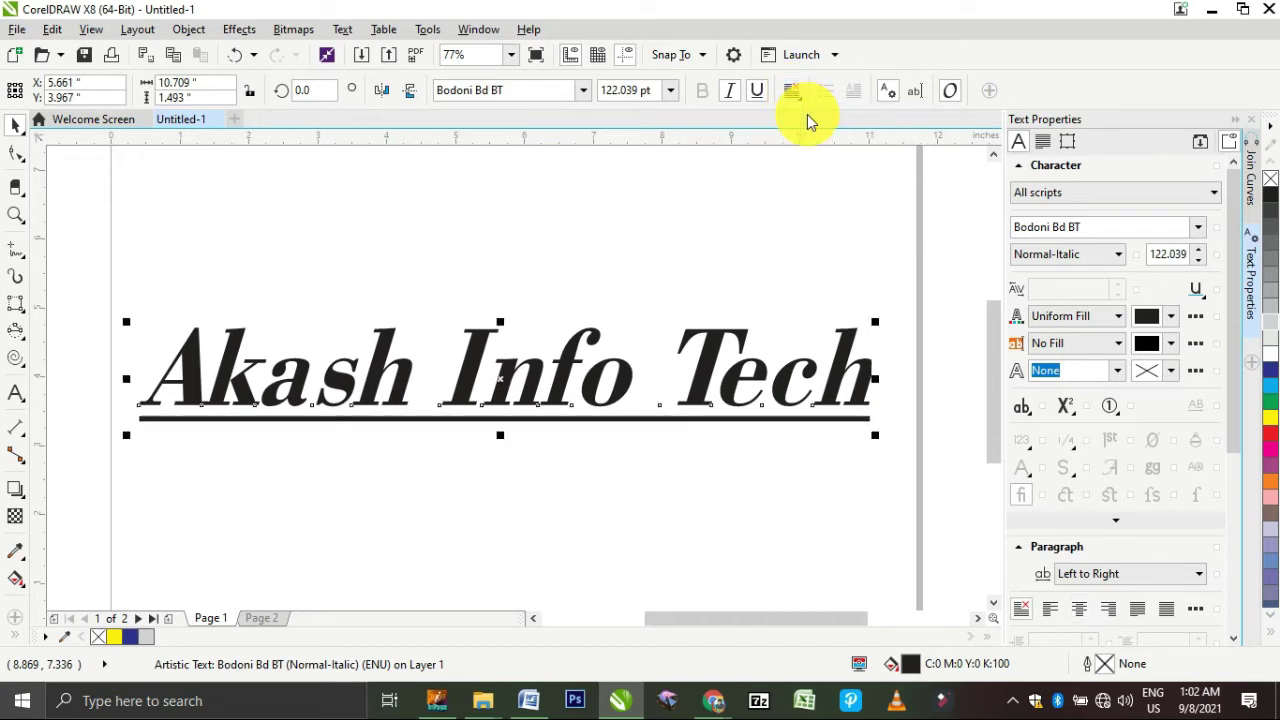
- Remove the underline and the italic style from the "Akash Info Tech" text
left_click(763, 94)
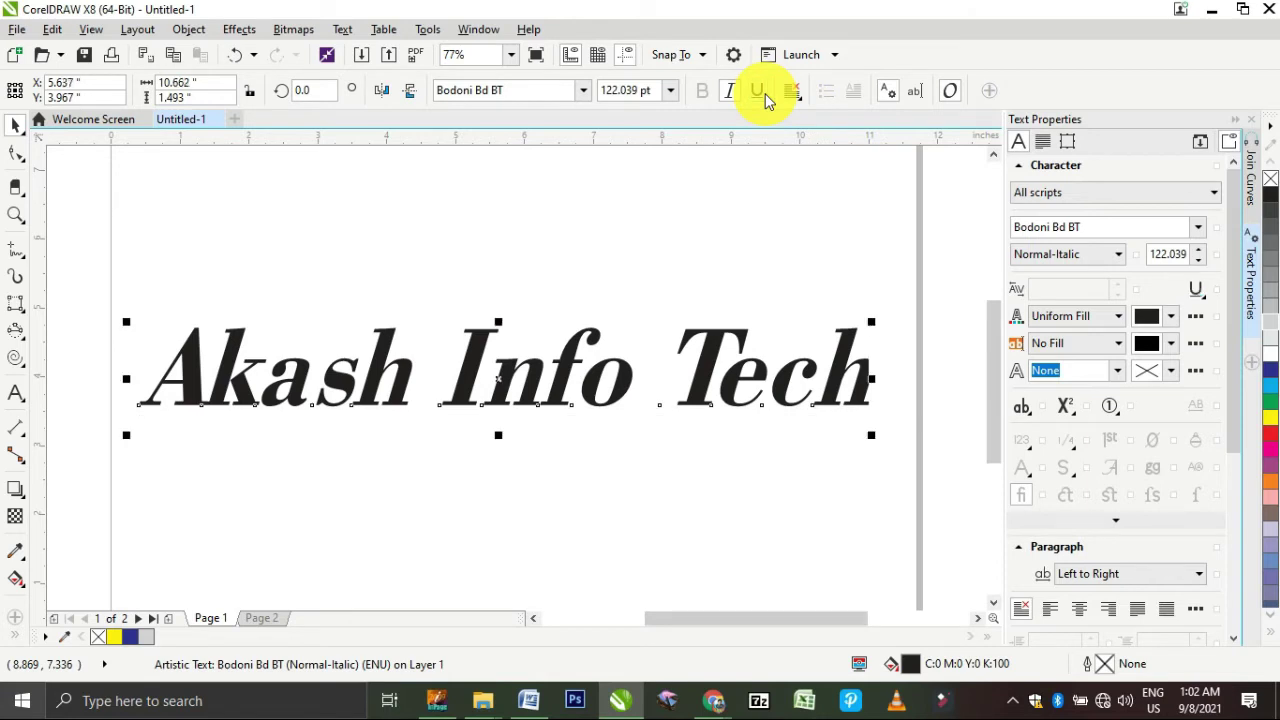
left_click(733, 91)
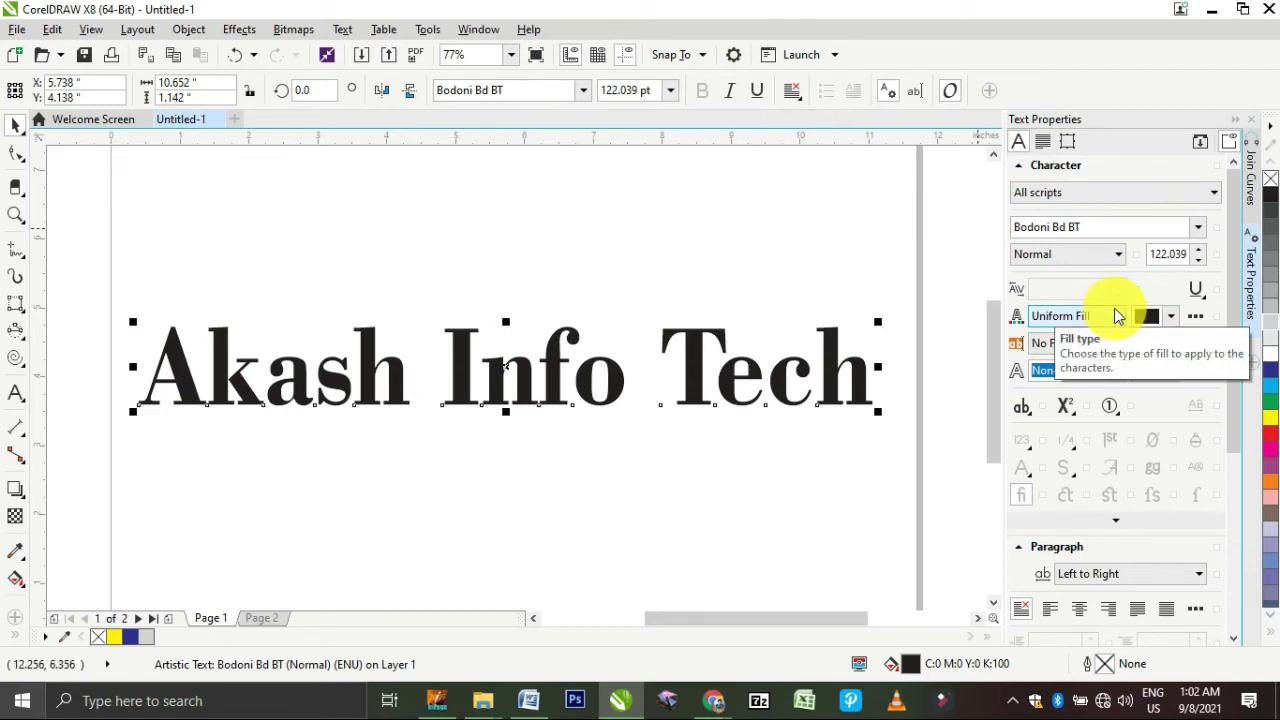
- Try the Single Thick Word, Single Thin and Double Thin Word underlines on the text and reset the underline to None
left_click(1205, 295)
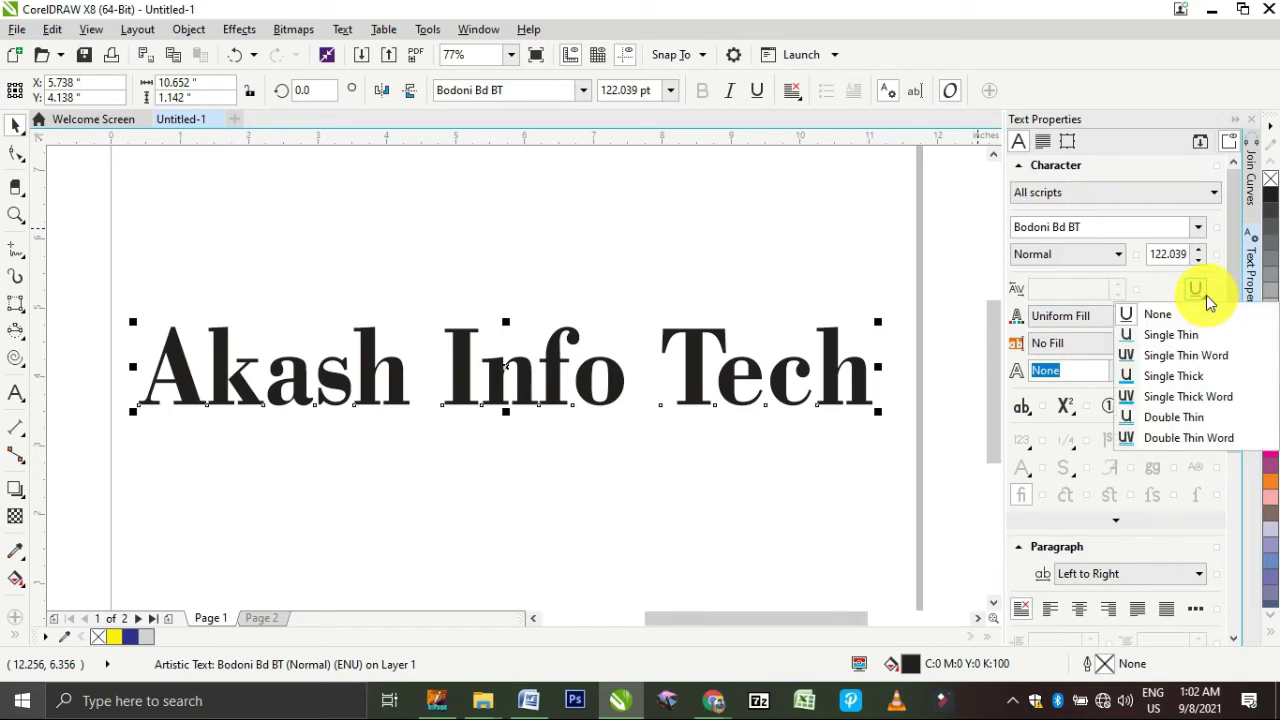
left_click(1172, 397)
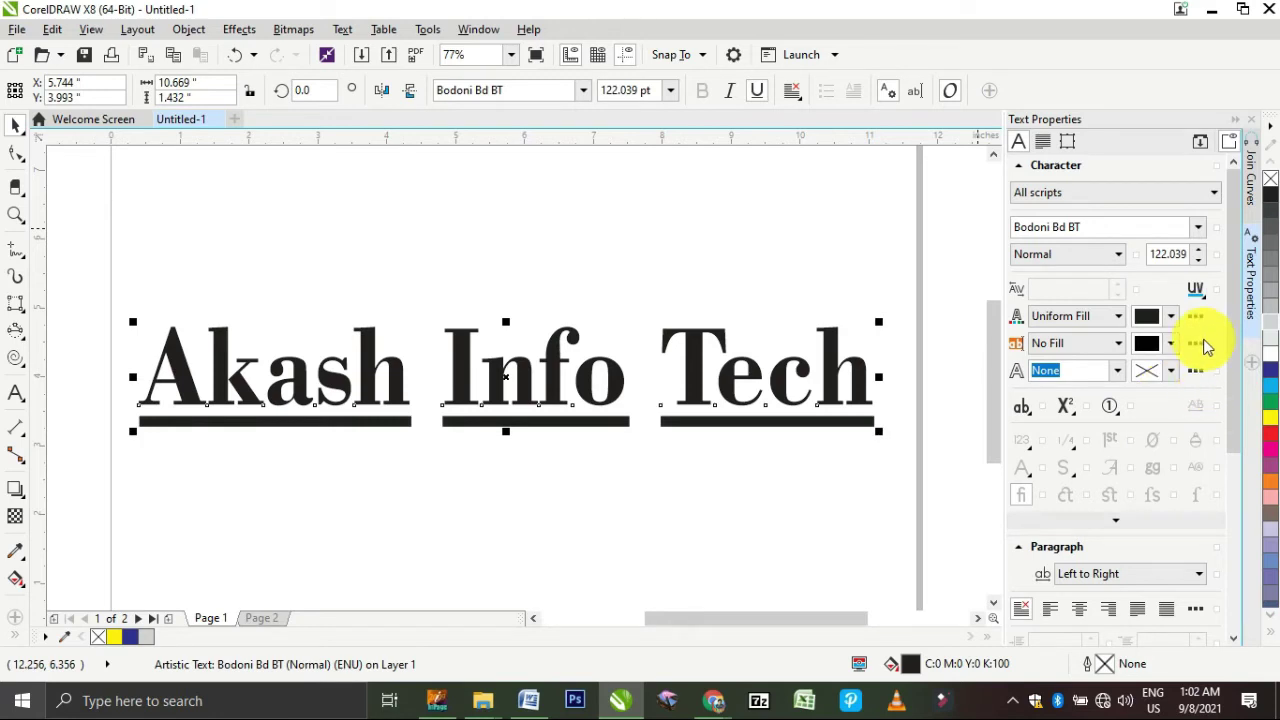
left_click(1203, 294)
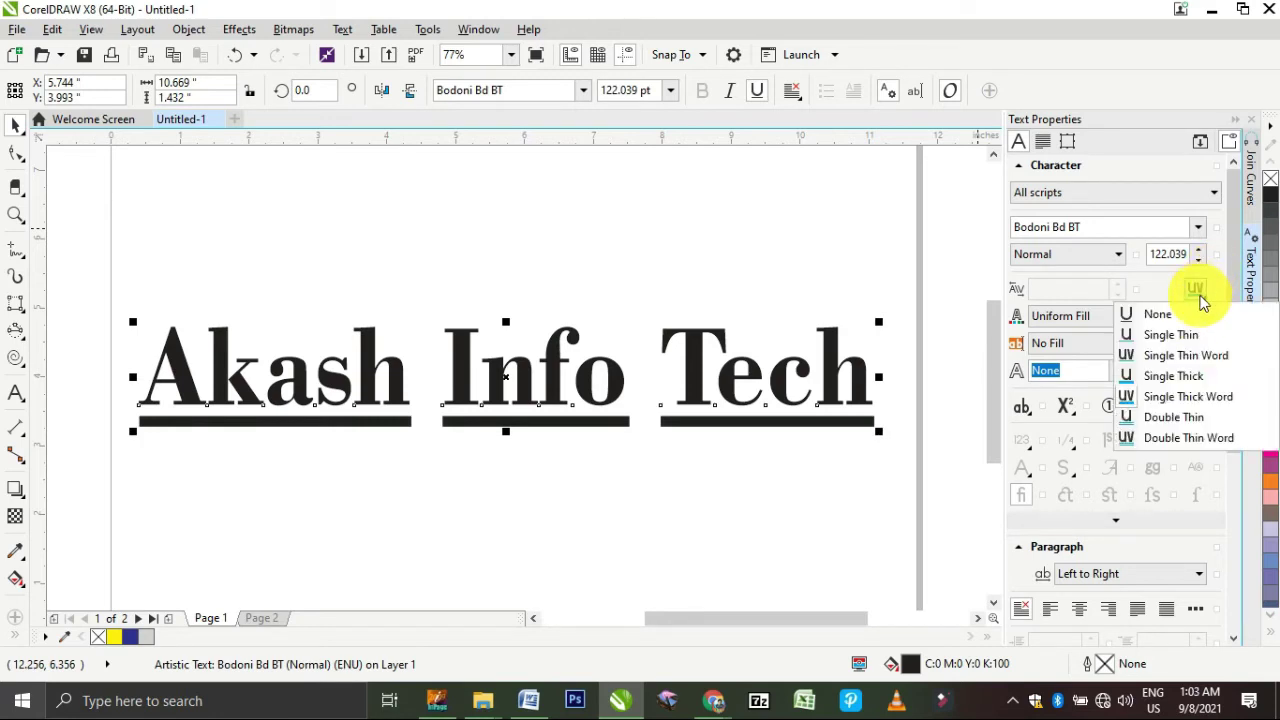
left_click(1191, 335)
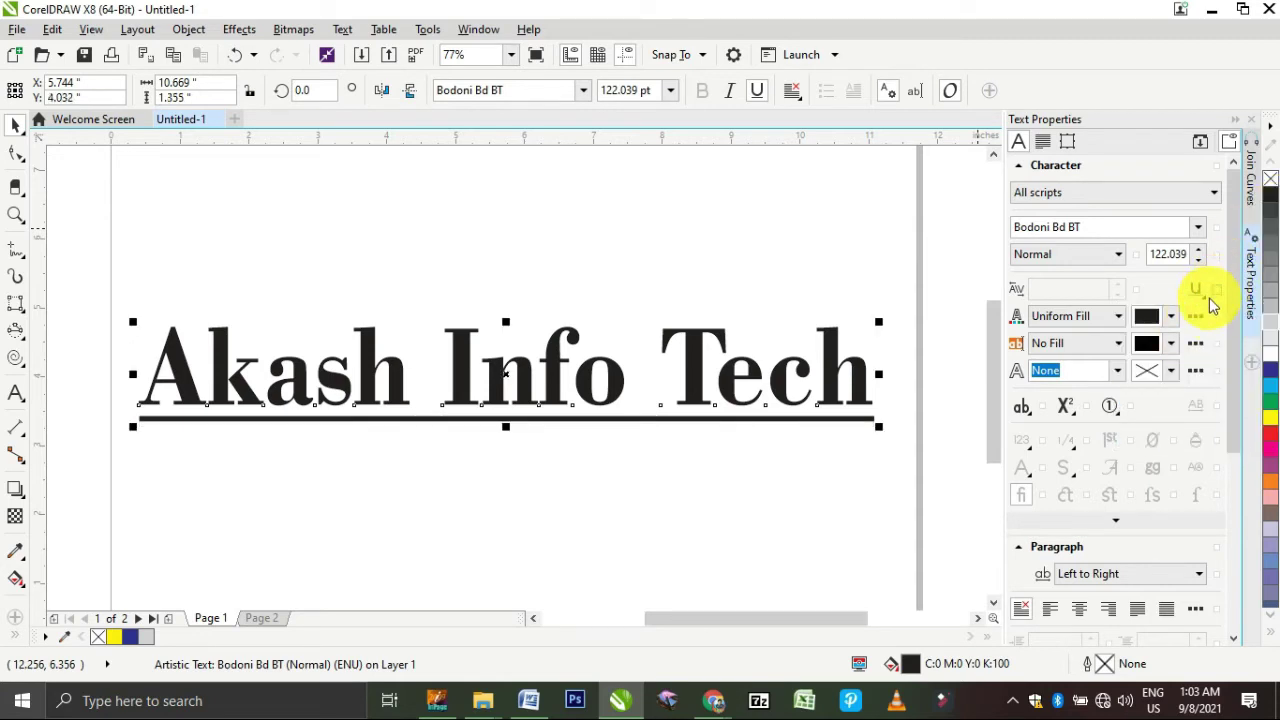
left_click(1204, 298)
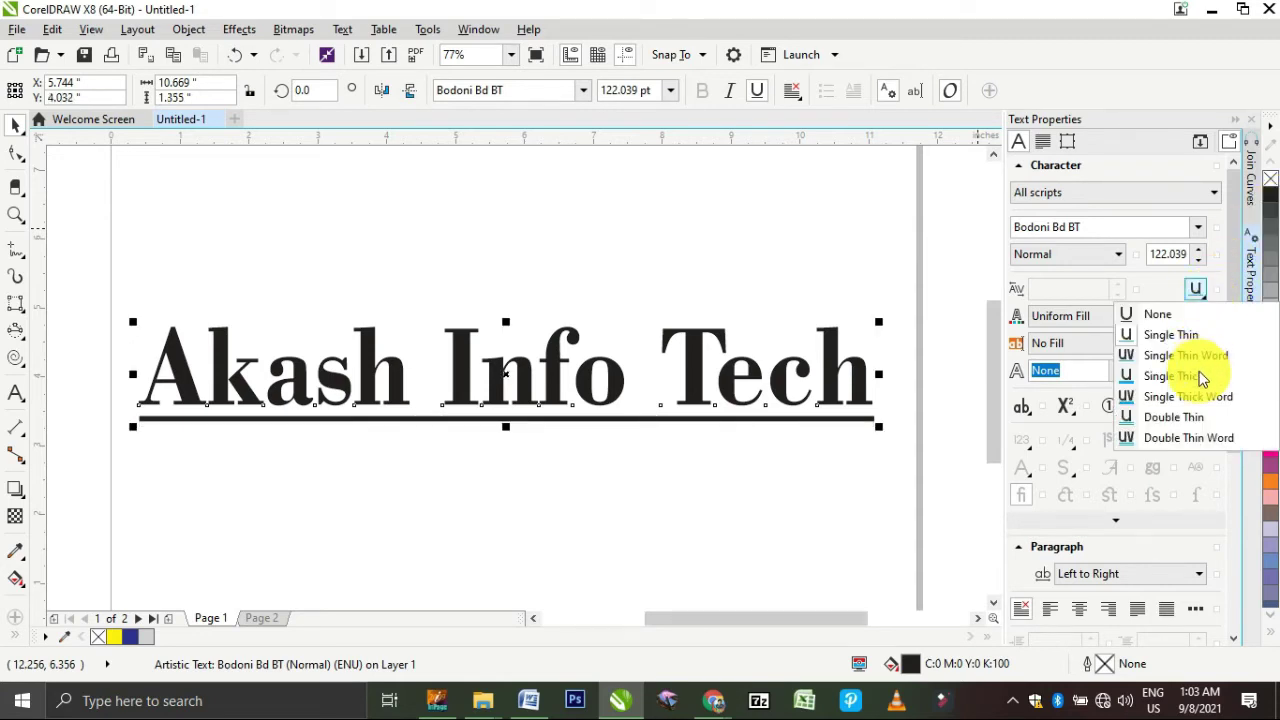
left_click(1190, 440)
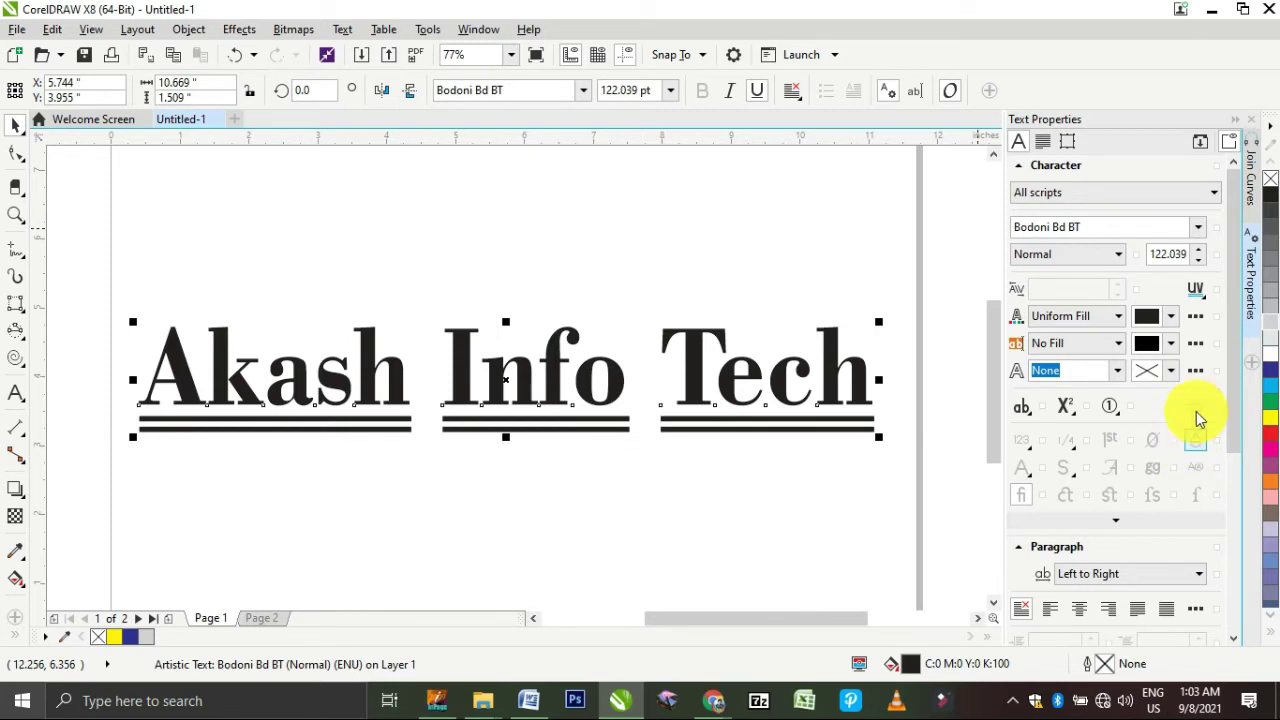
left_click(1202, 298)
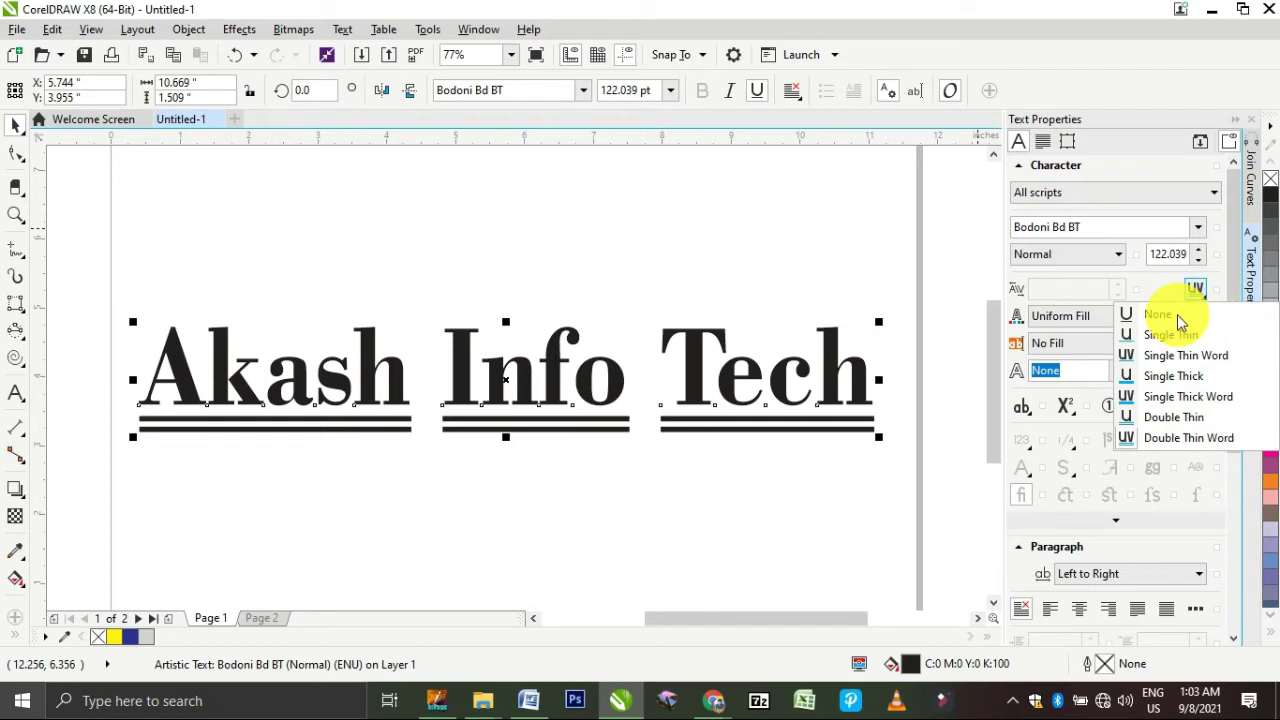
left_click(1177, 314)
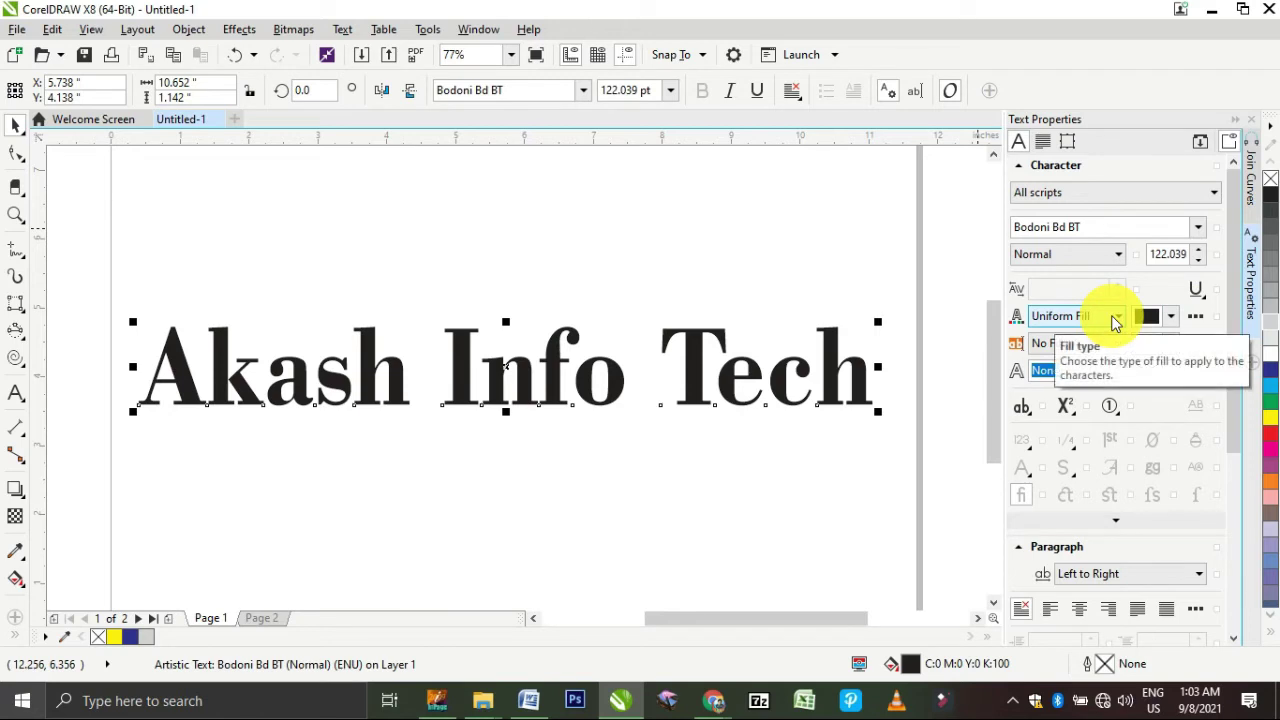
- Try a dark red and PANTONE 208 C as the text's character fill, and settle on green PANTONE 369 C
left_click(1172, 318)
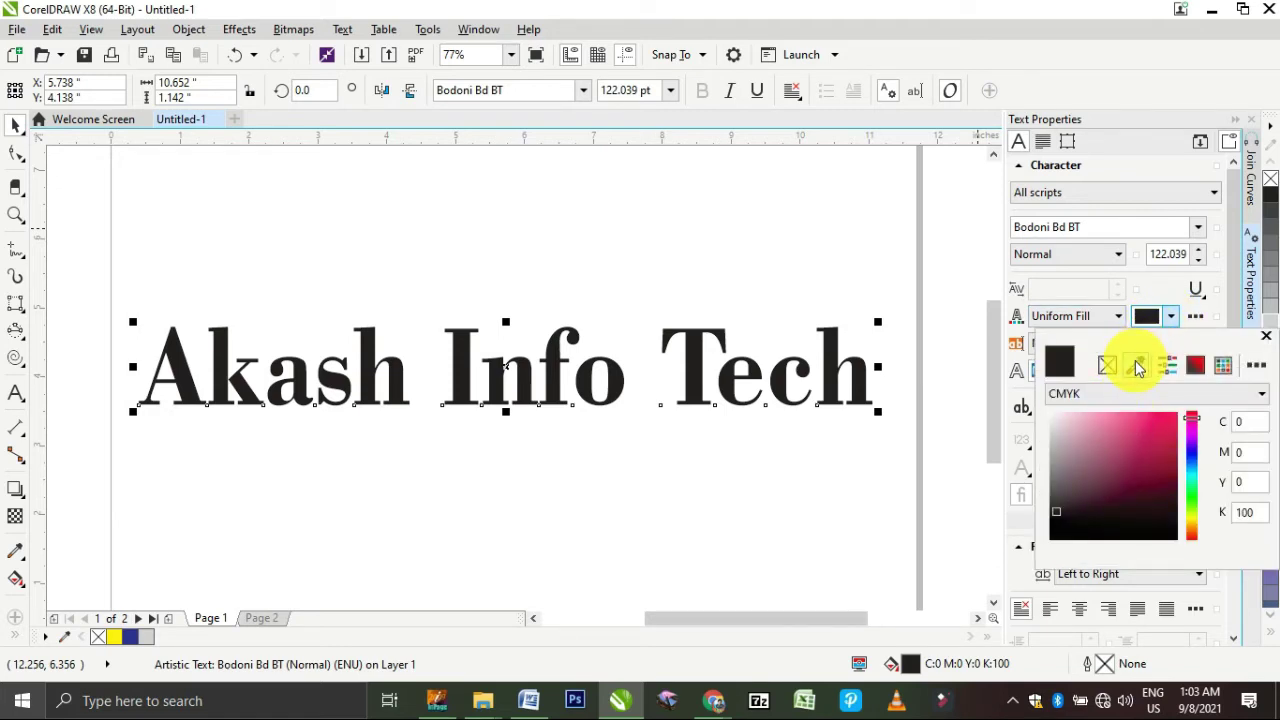
left_click(1148, 464)
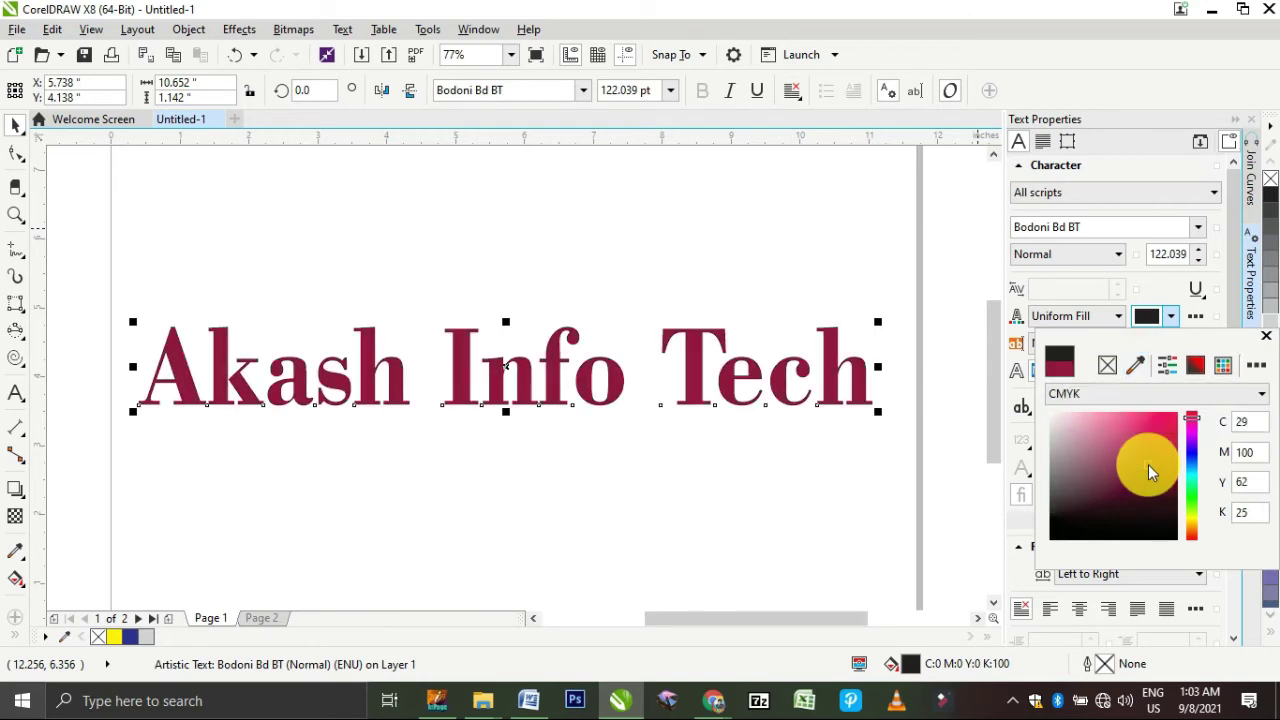
left_click(1221, 370)
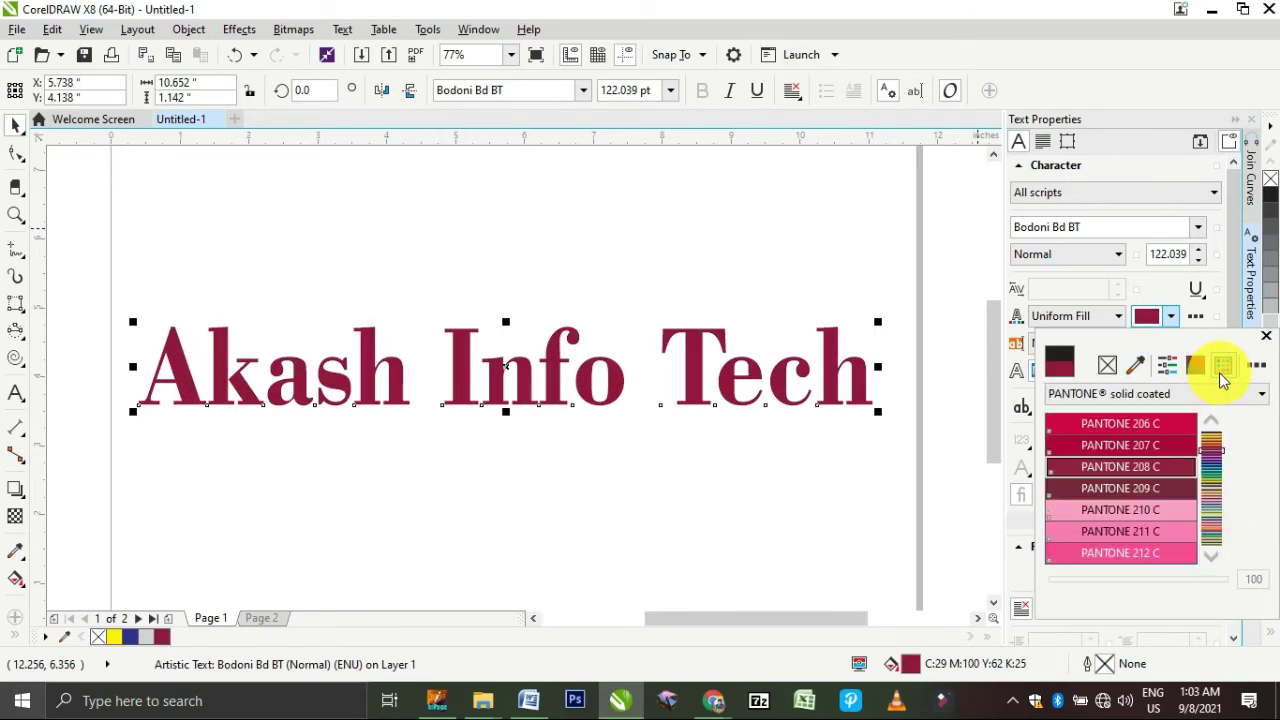
left_click(1157, 467)
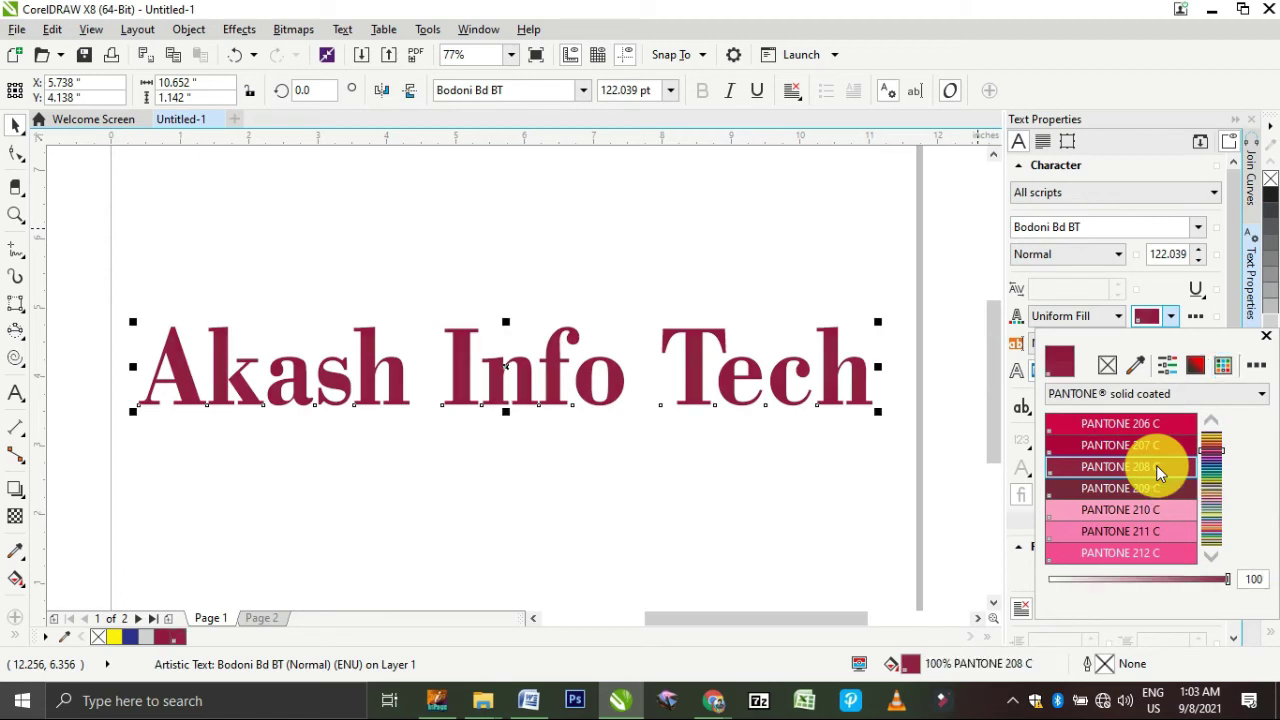
left_click(1208, 485)
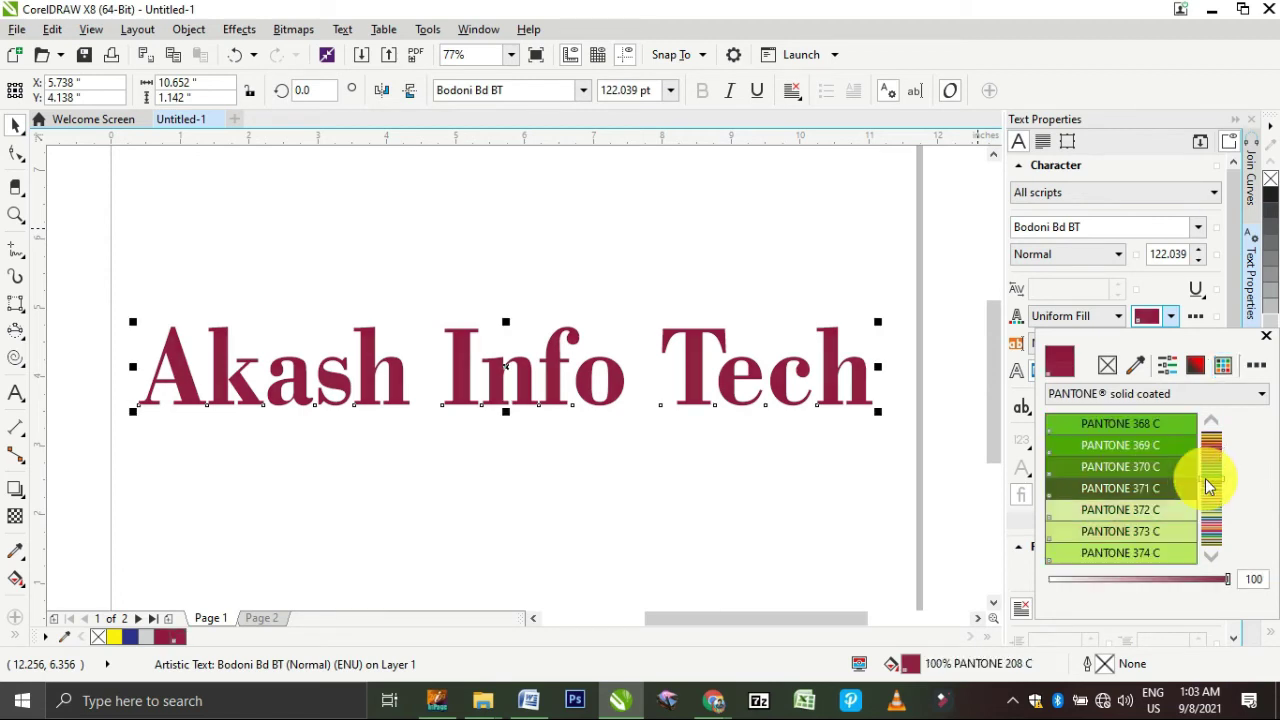
left_click(1150, 442)
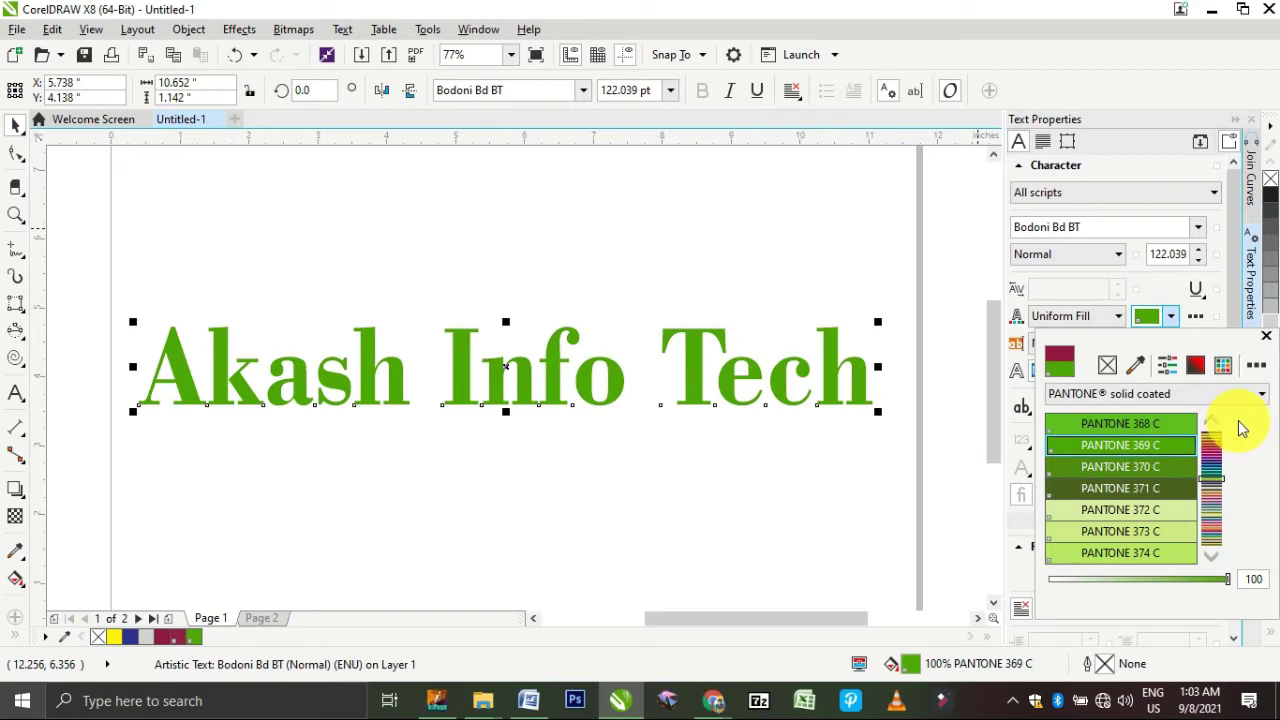
left_click(1268, 343)
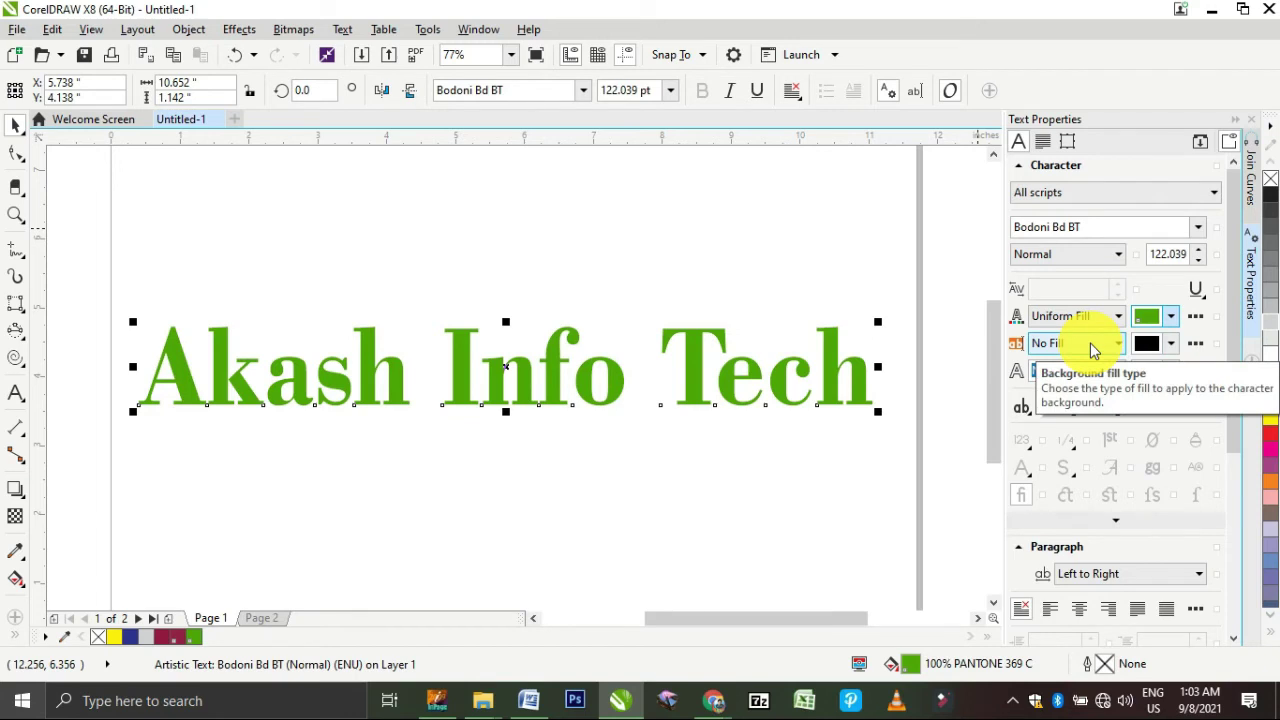
- Give the characters a uniform red background fill (C13 M93 Y87 K4) and fill the letters with yellow
left_click(1170, 345)
left_click(1137, 464)
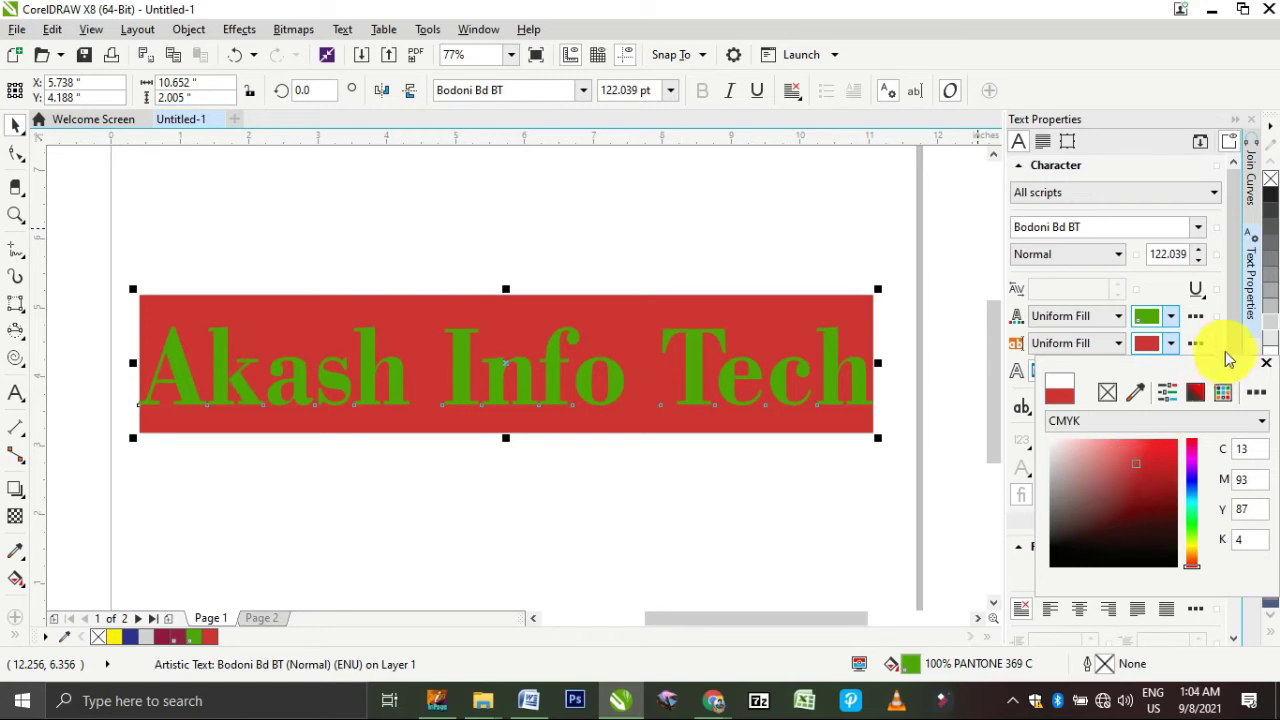
left_click(1164, 281)
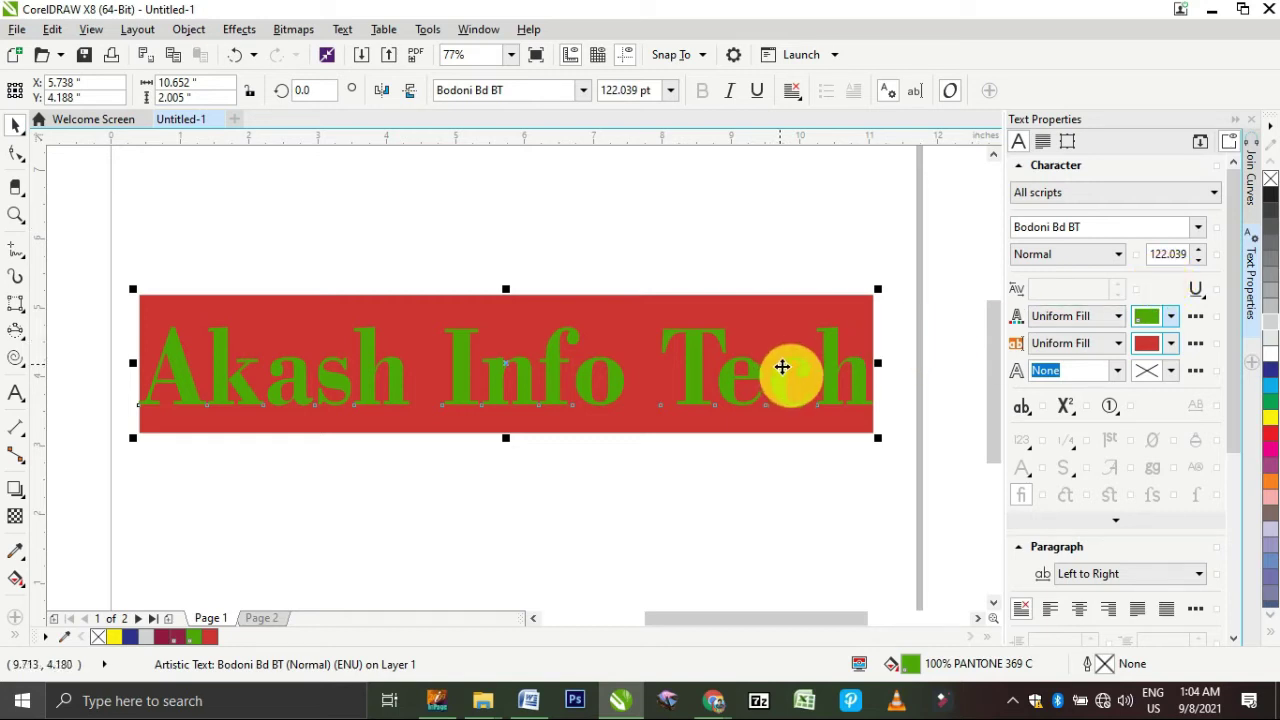
left_click(1270, 426)
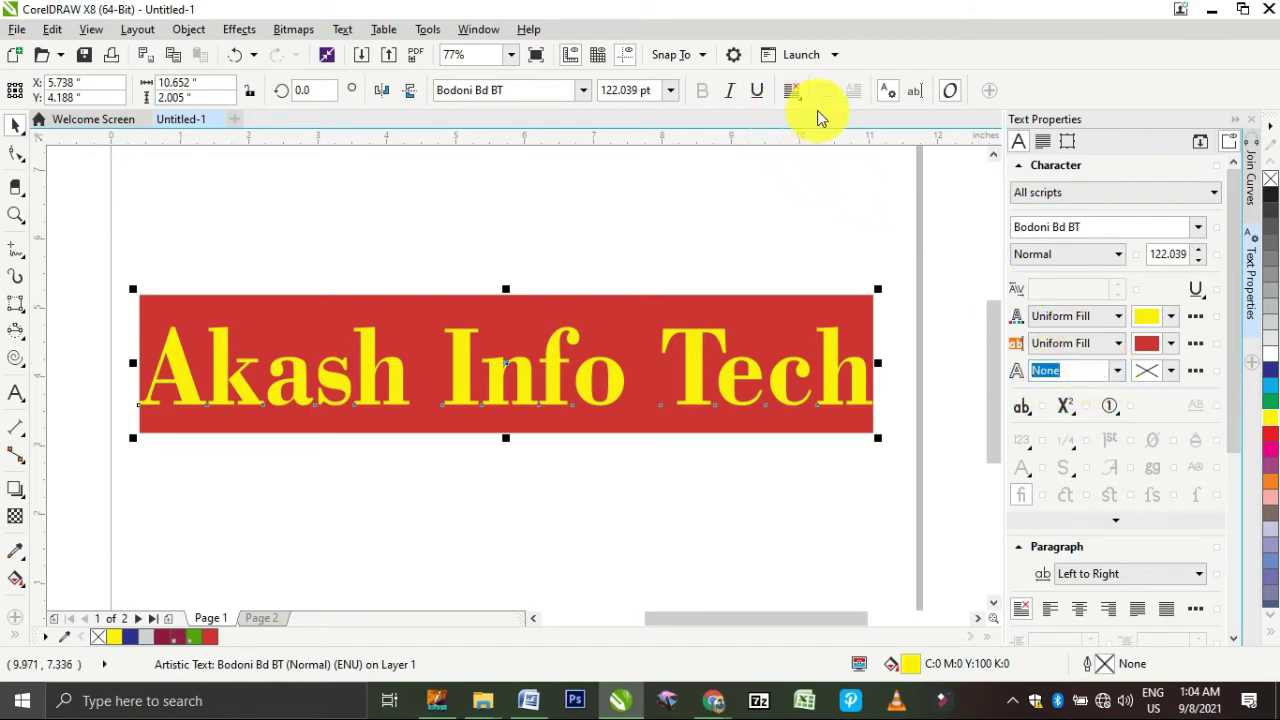
- Apply a 1.5 pt character outline to the text and choose a crimson colour for it in the outline settings
left_click(1118, 371)
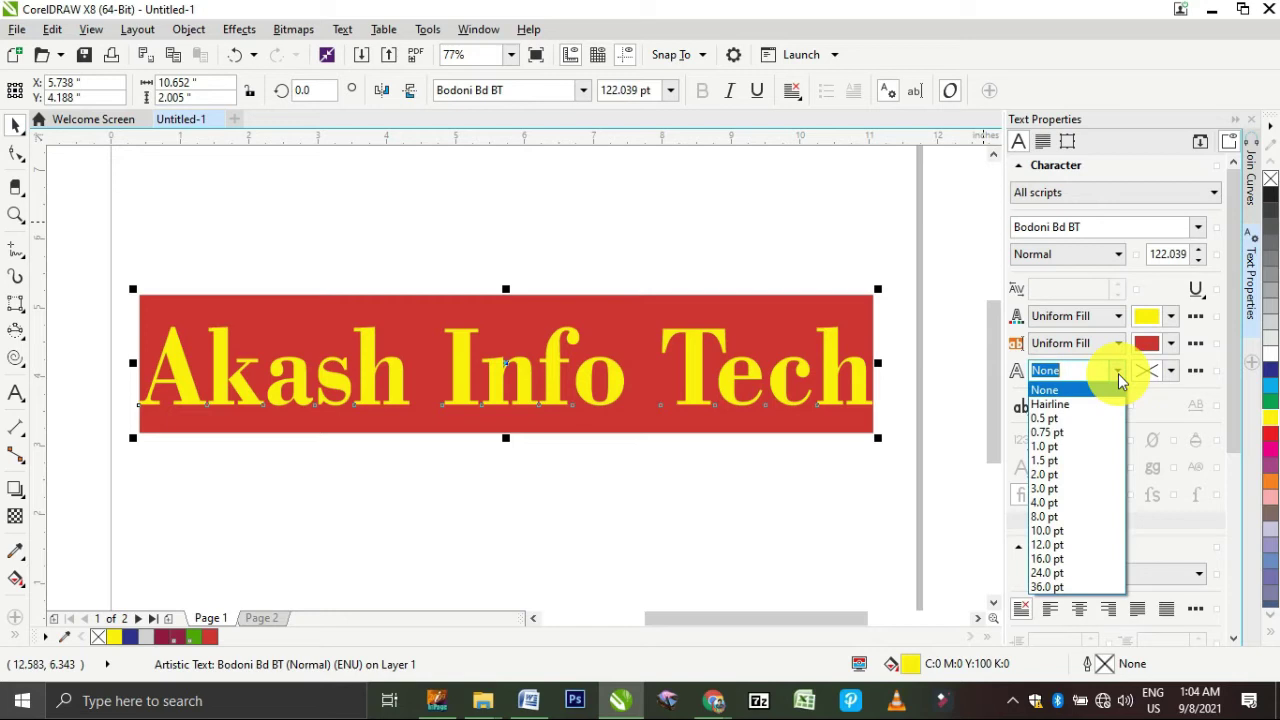
left_click(1072, 460)
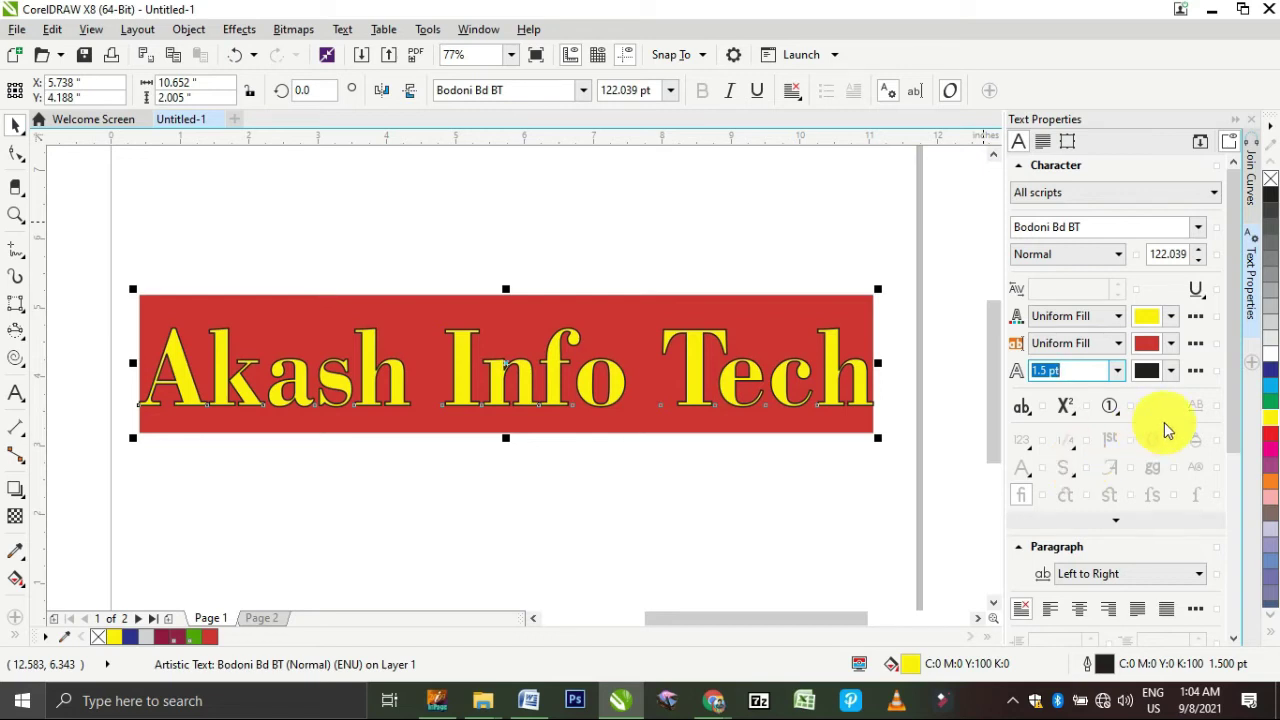
double_click(1090, 663)
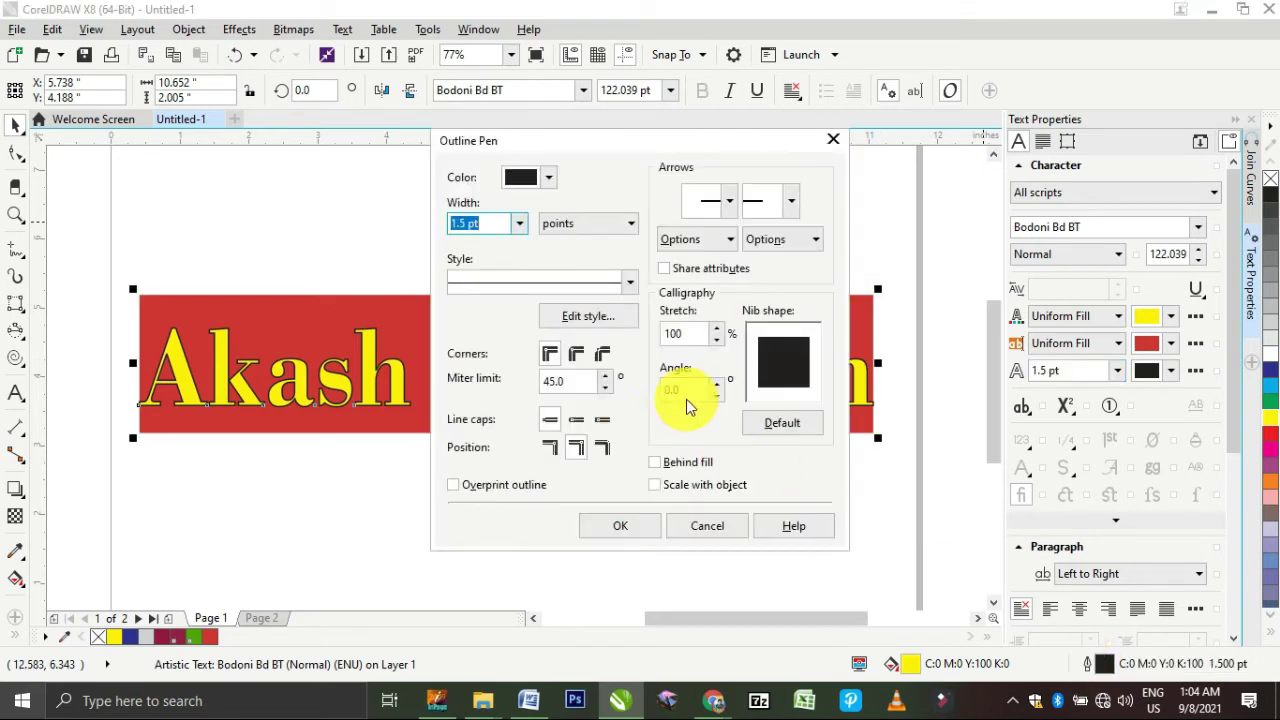
left_click(547, 180)
left_click(612, 305)
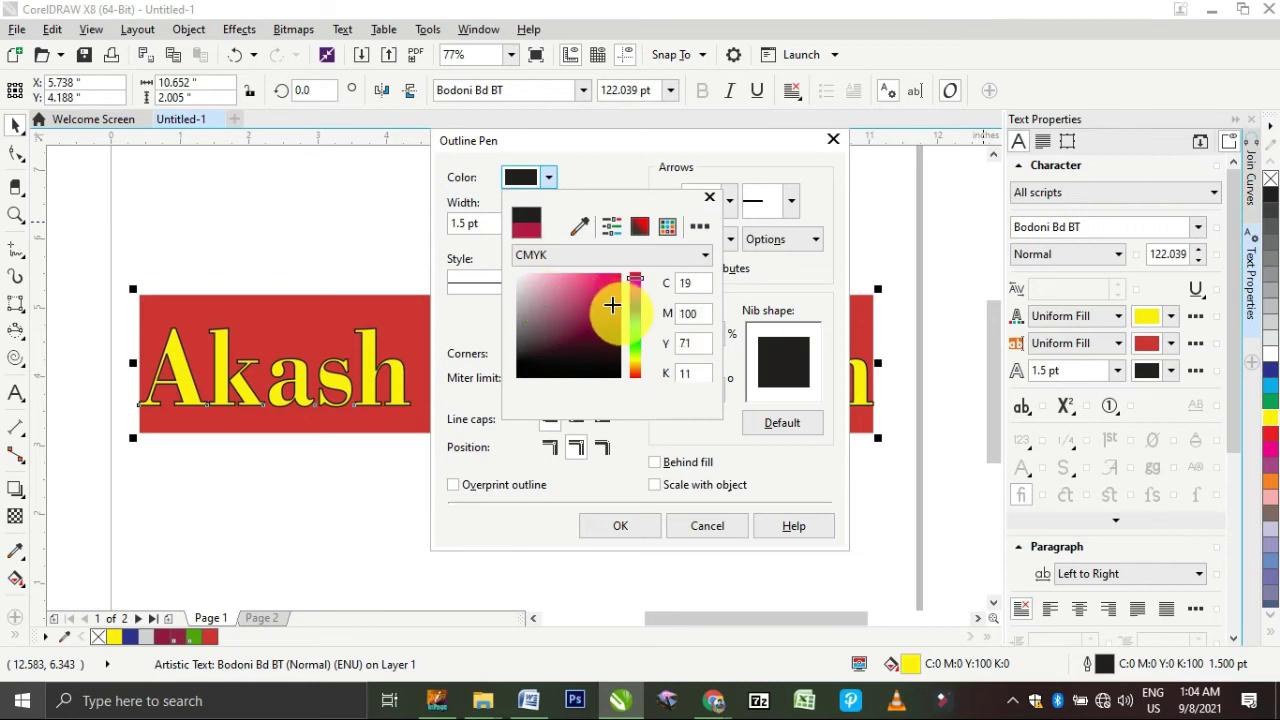
left_click(451, 312)
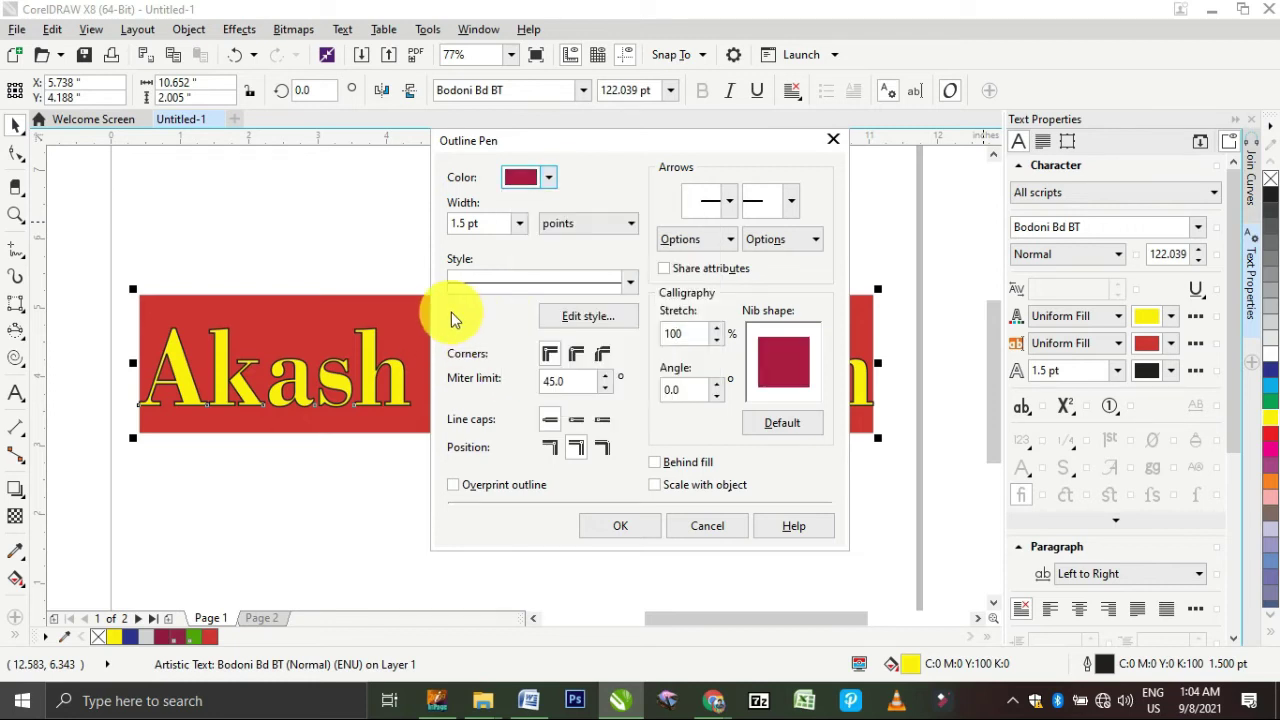
- Give the text outline rounded corners, round line caps, overprint and behind-fill placement, and recolour the outline white
left_click(575, 358)
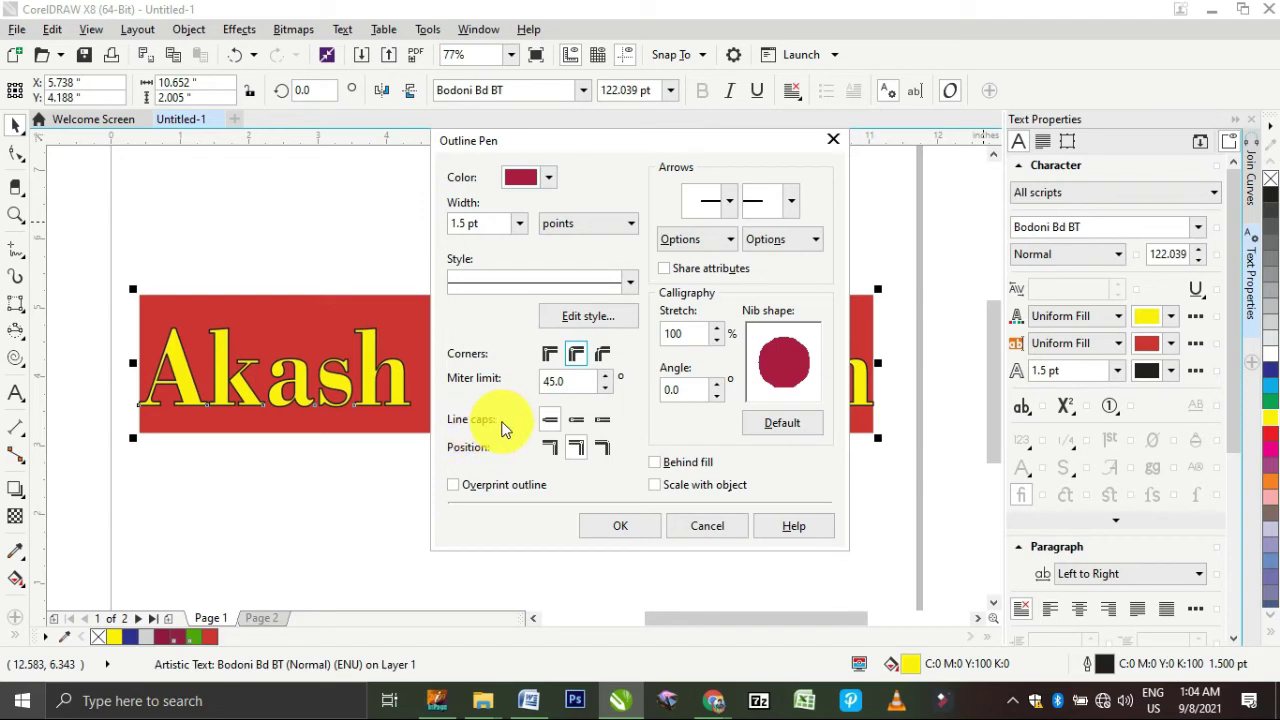
left_click(577, 421)
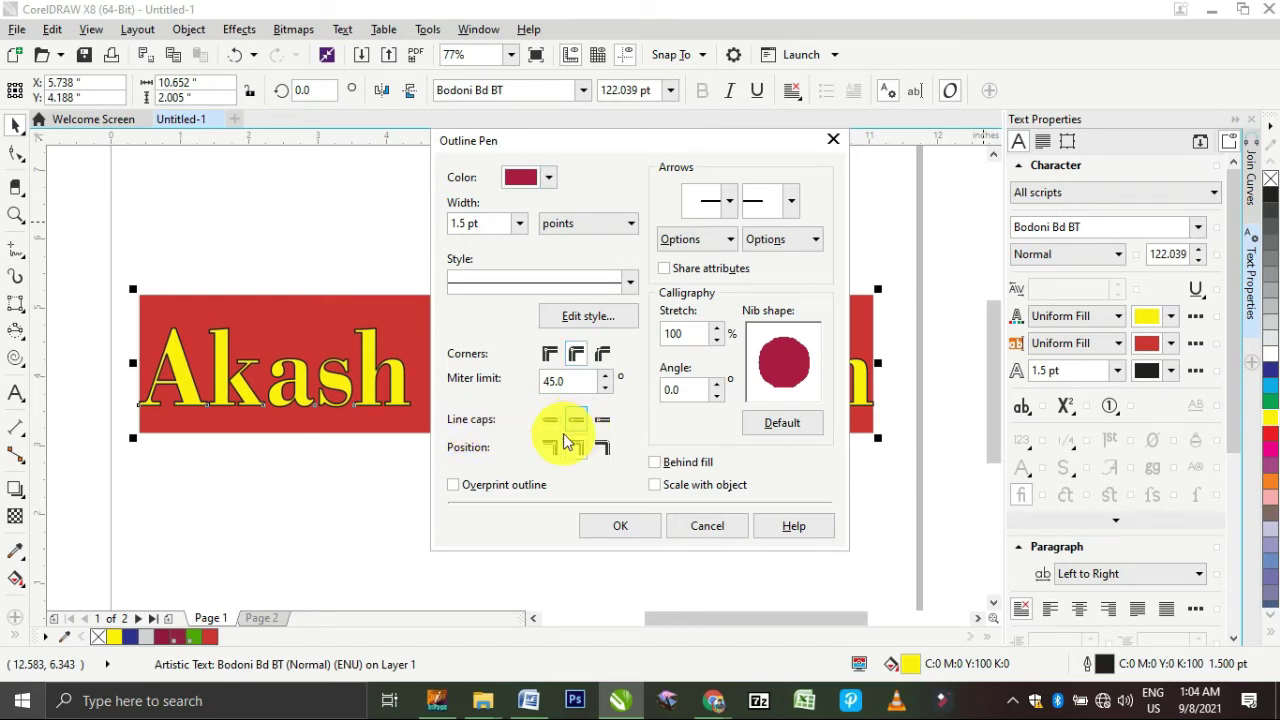
left_click(455, 485)
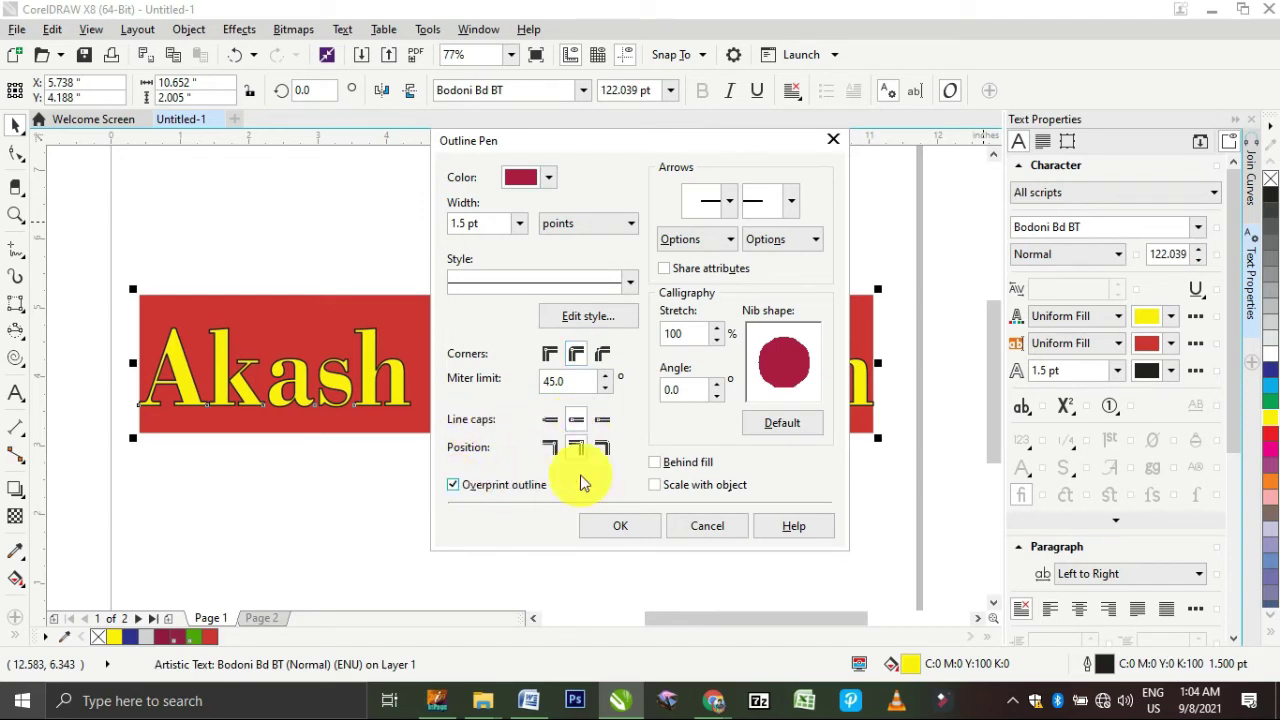
left_click(656, 464)
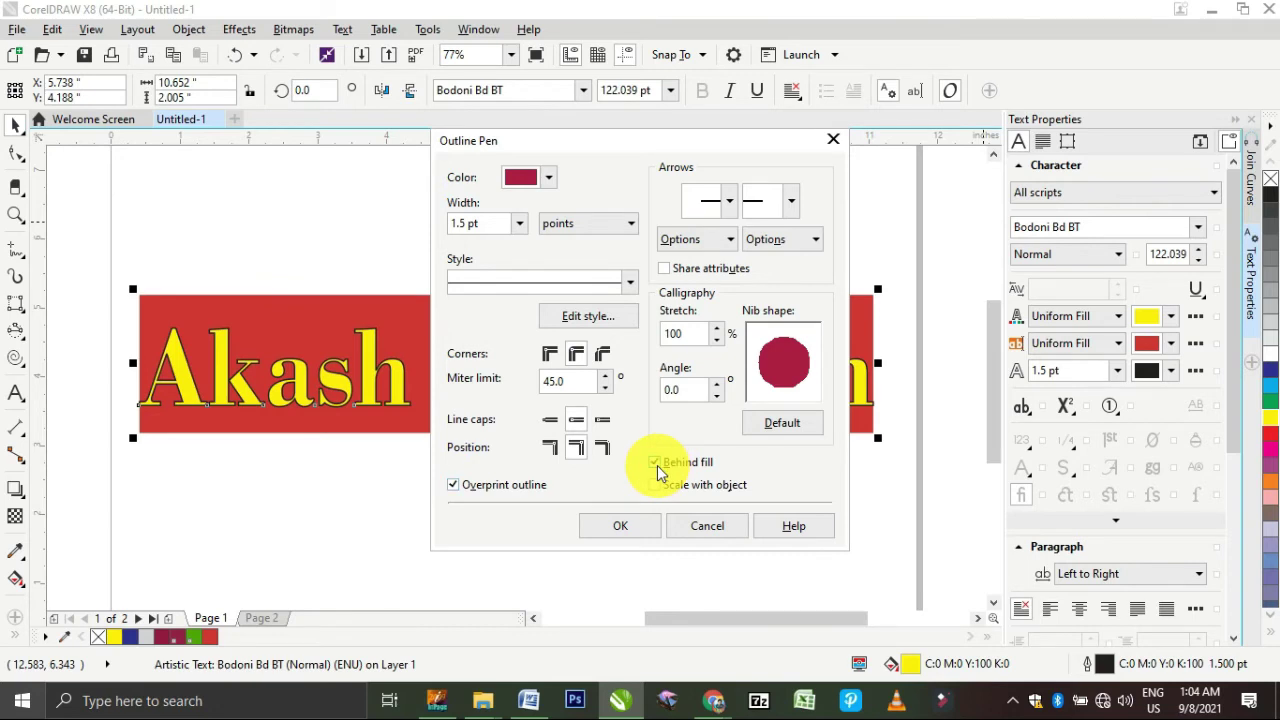
left_click(637, 524)
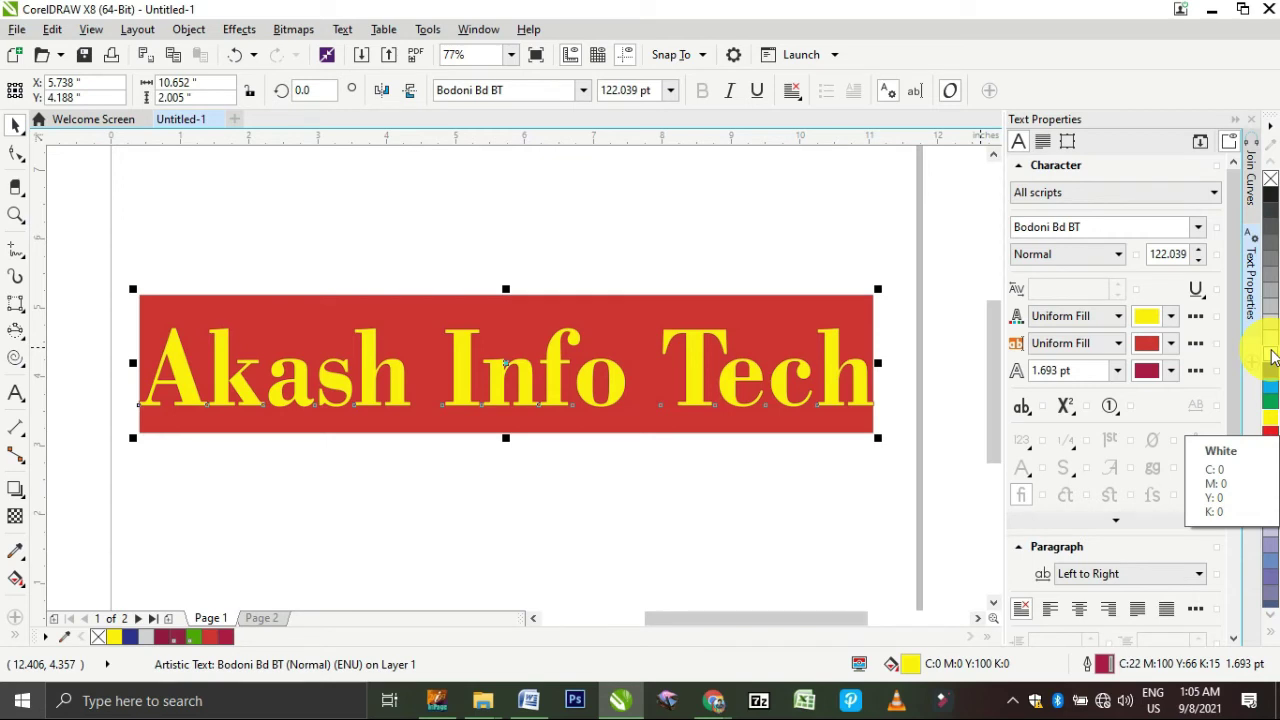
right_click(1273, 358)
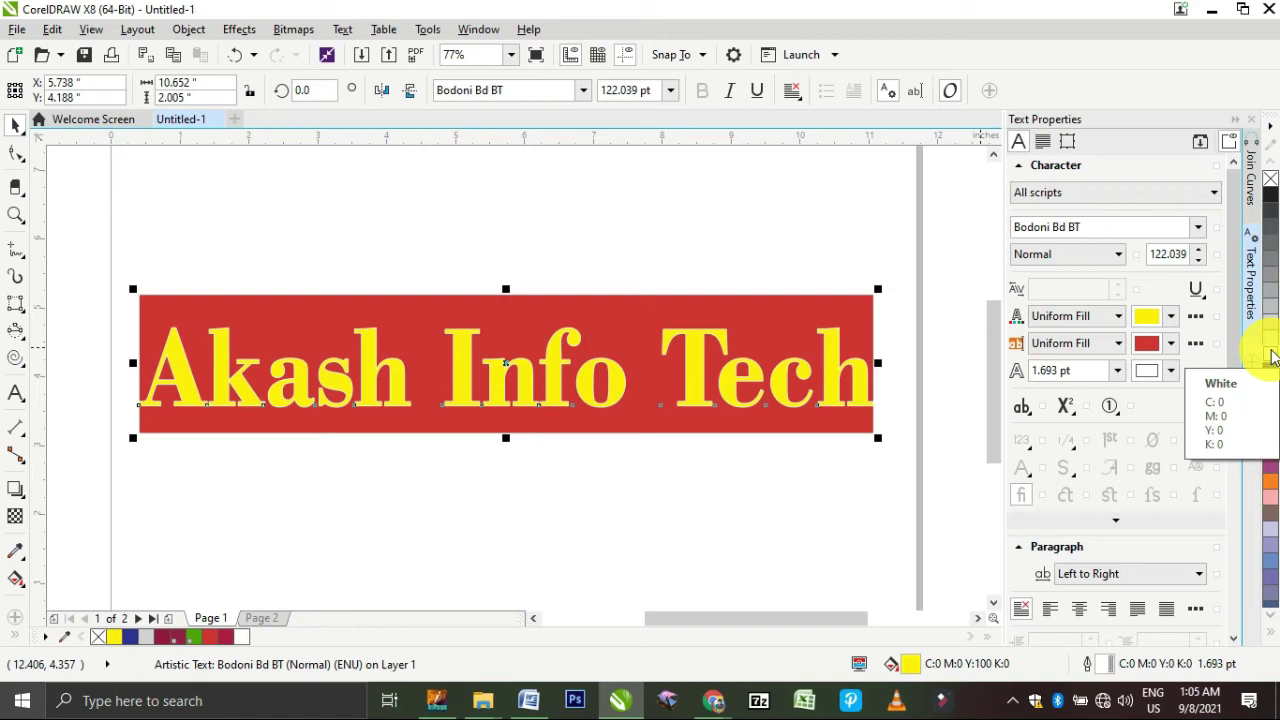
- Try All Small Caps, All Caps and Small Caps (synthesized) on the text, and restore its capitalization to None
left_click(1022, 408)
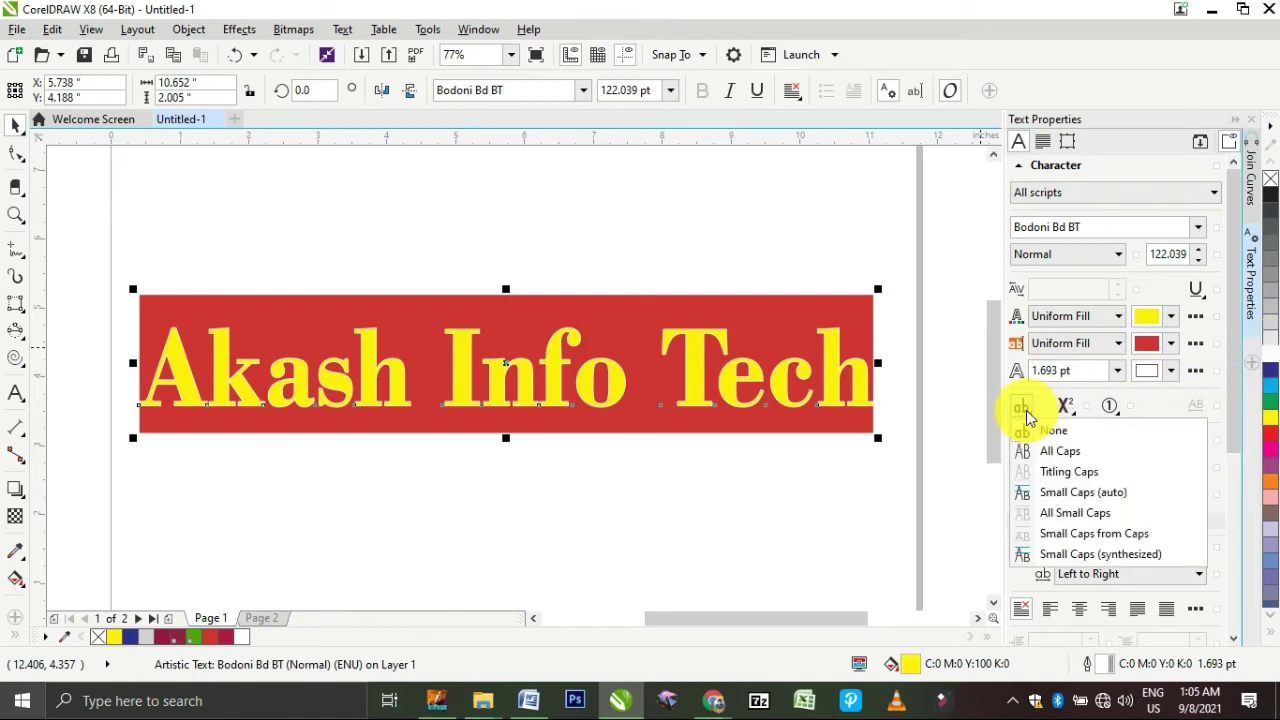
left_click(1066, 517)
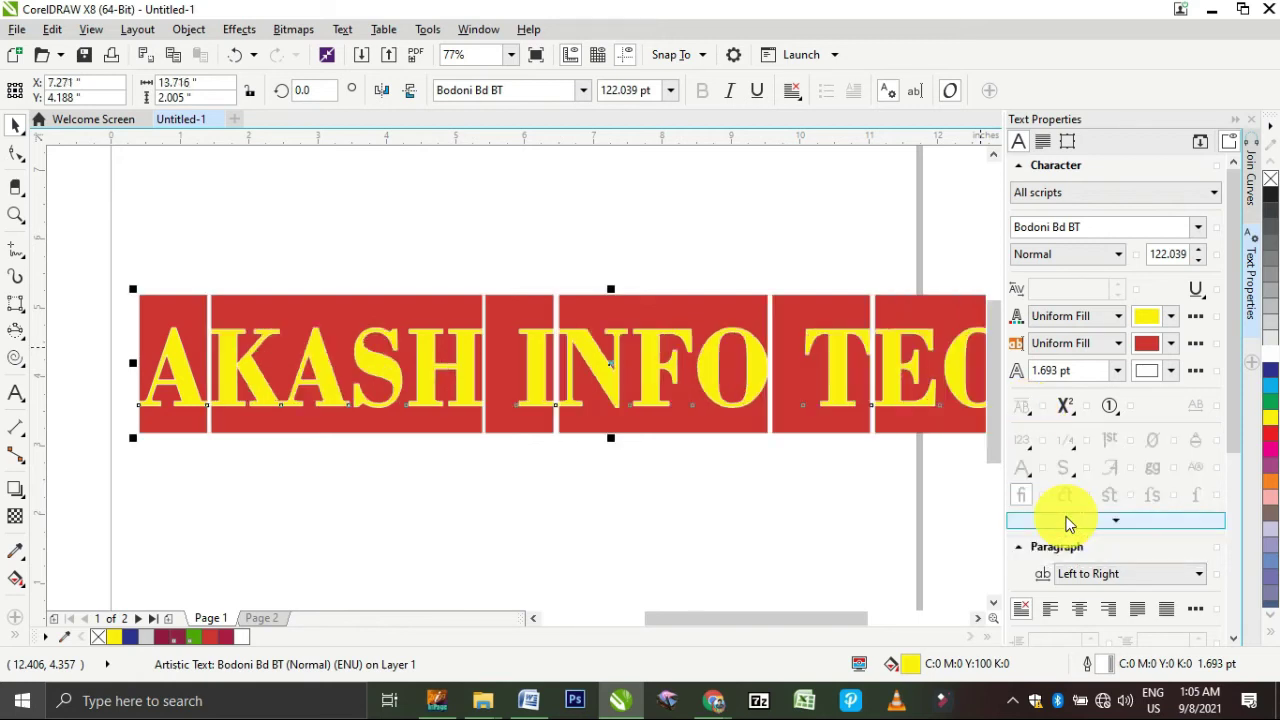
left_click(1029, 411)
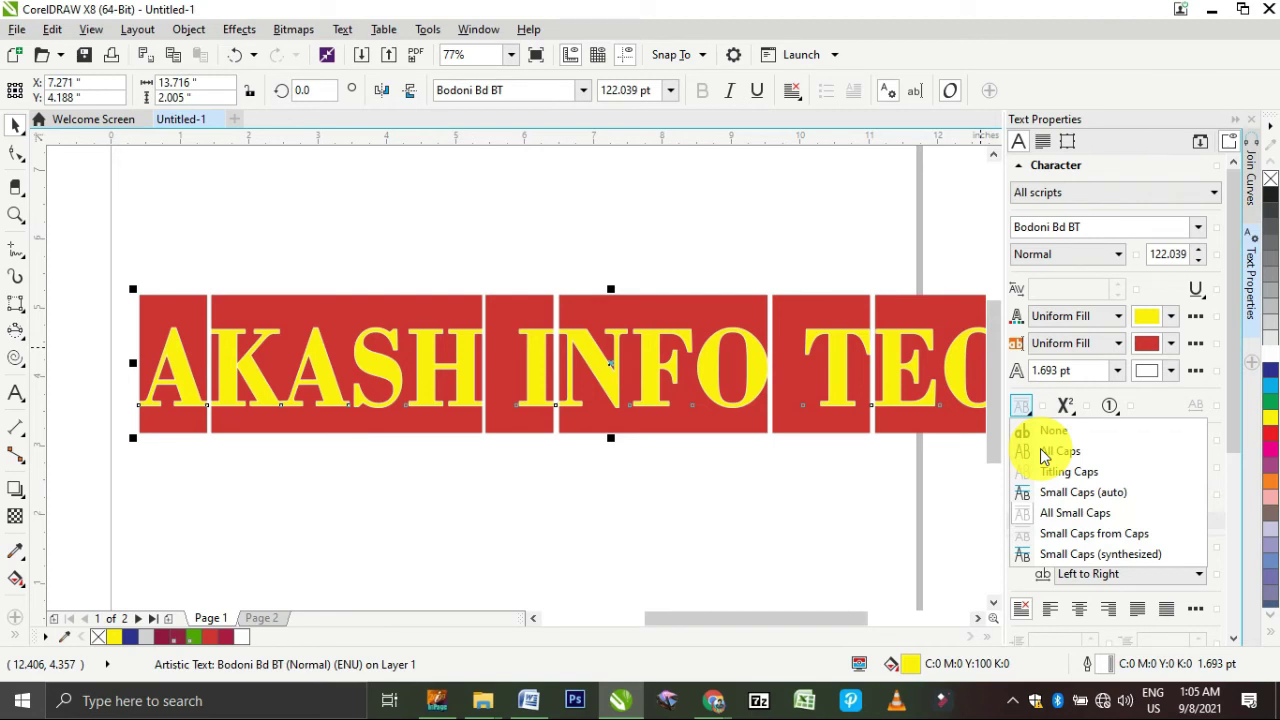
left_click(1043, 455)
left_click(1028, 413)
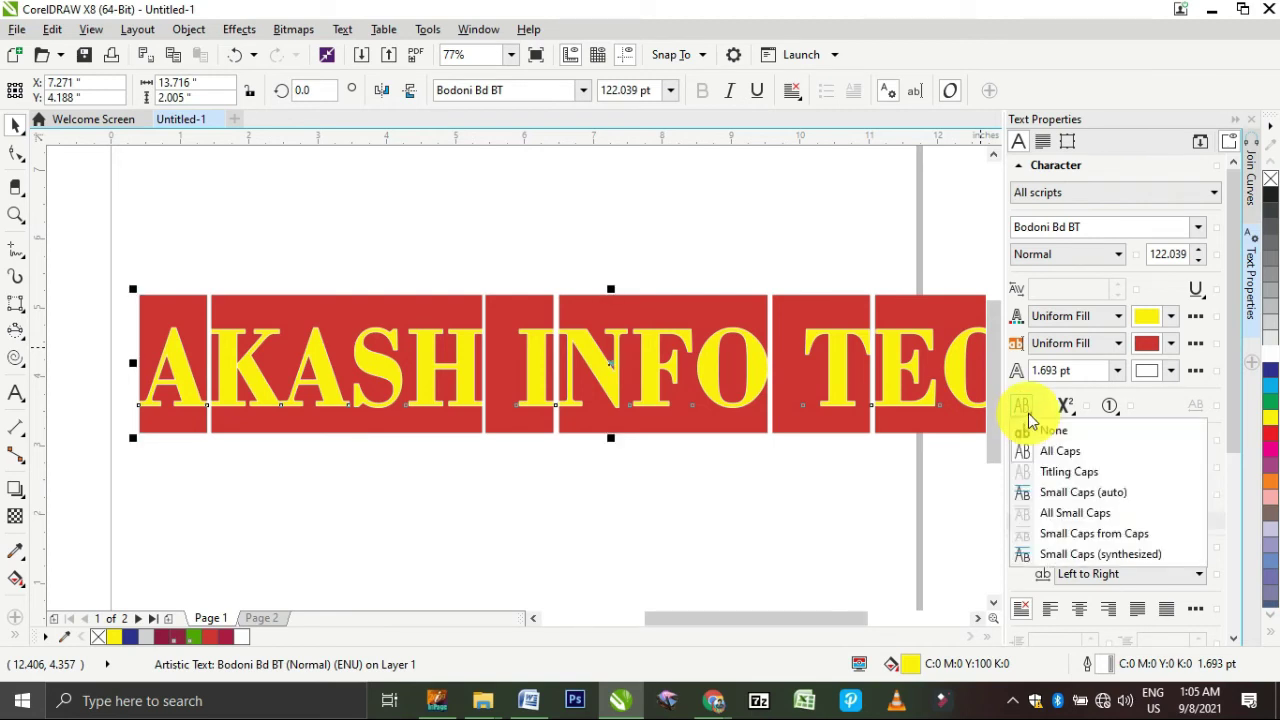
left_click(1070, 559)
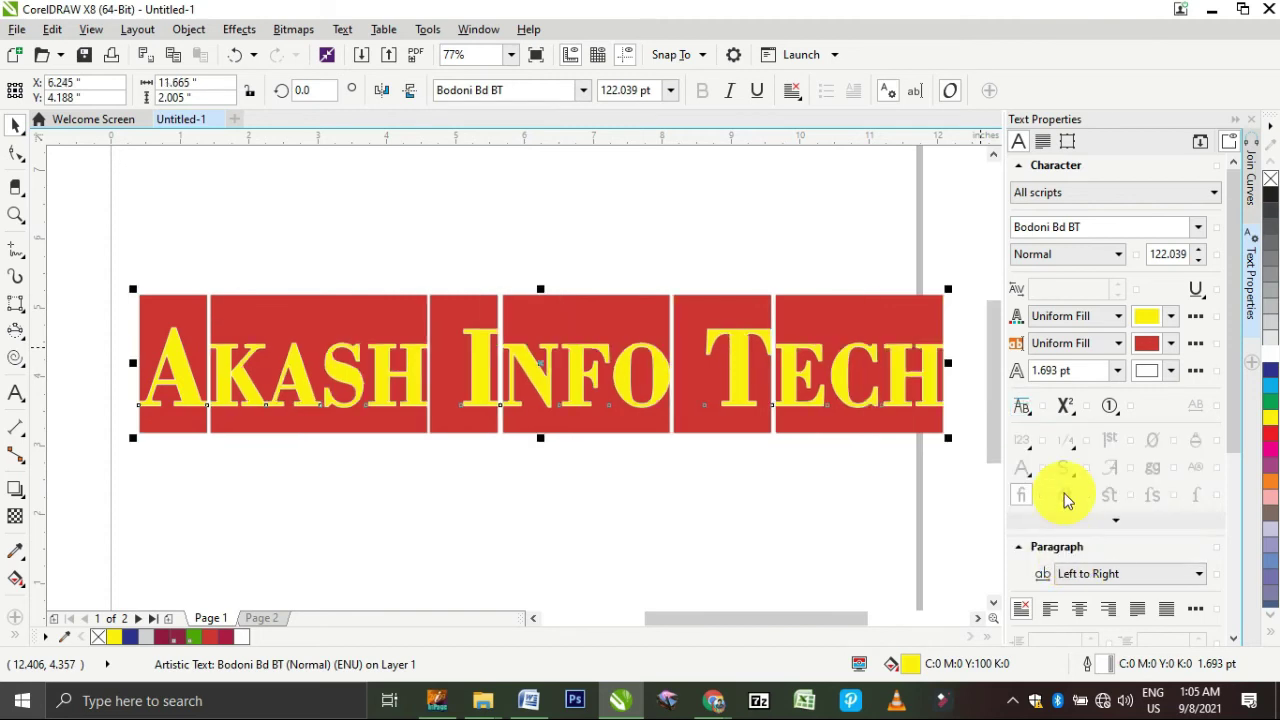
left_click(1030, 412)
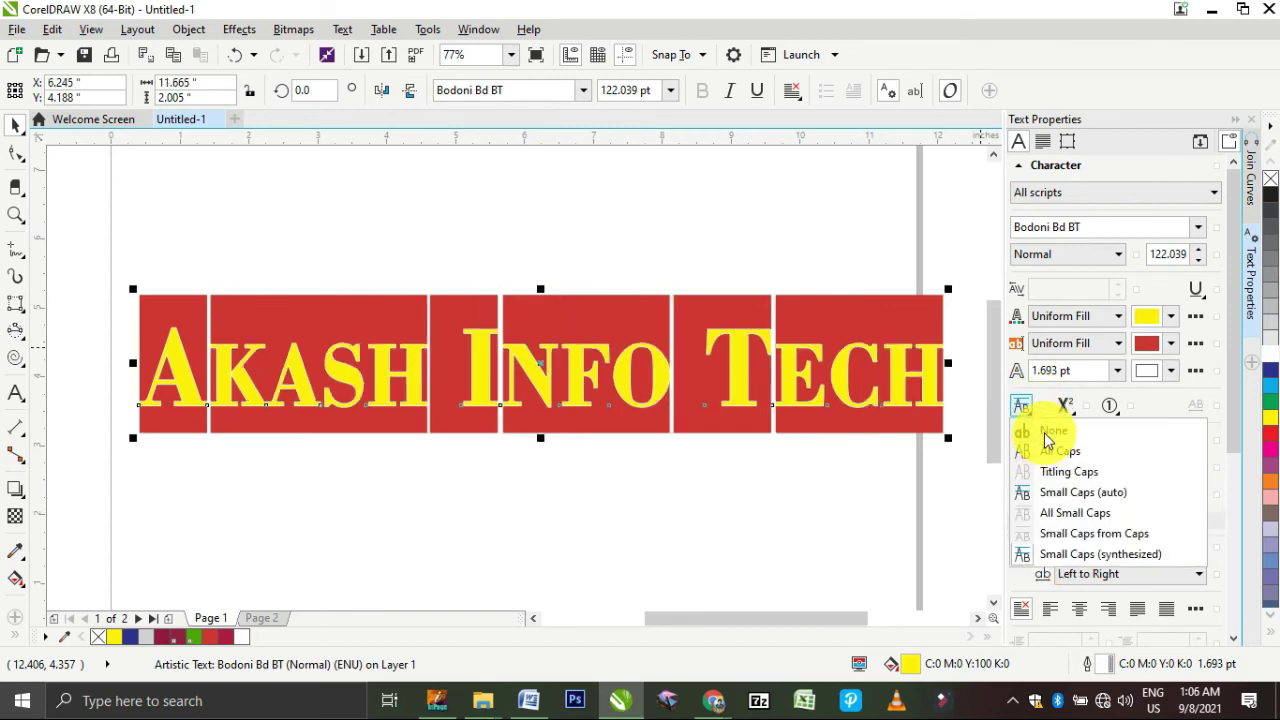
left_click(1045, 432)
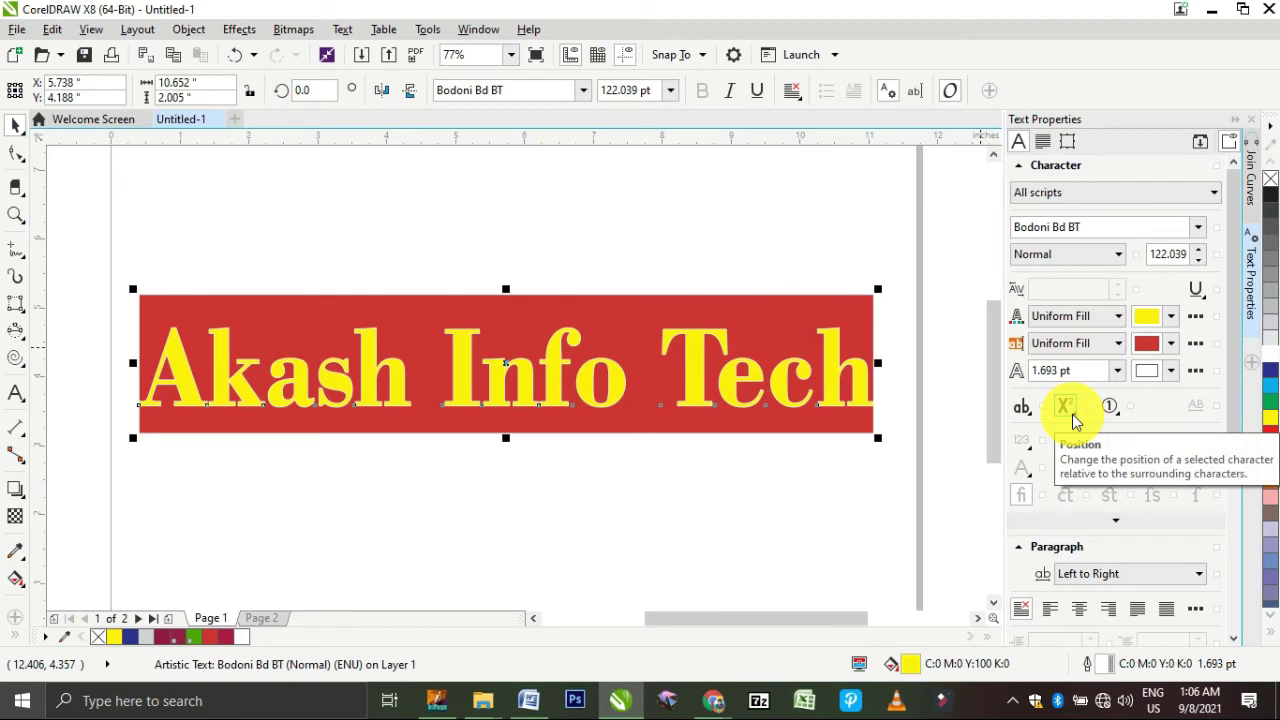
- Add the artistic text "X2" below the red banner and set its 2 to Superscript (auto)
left_click(1066, 406)
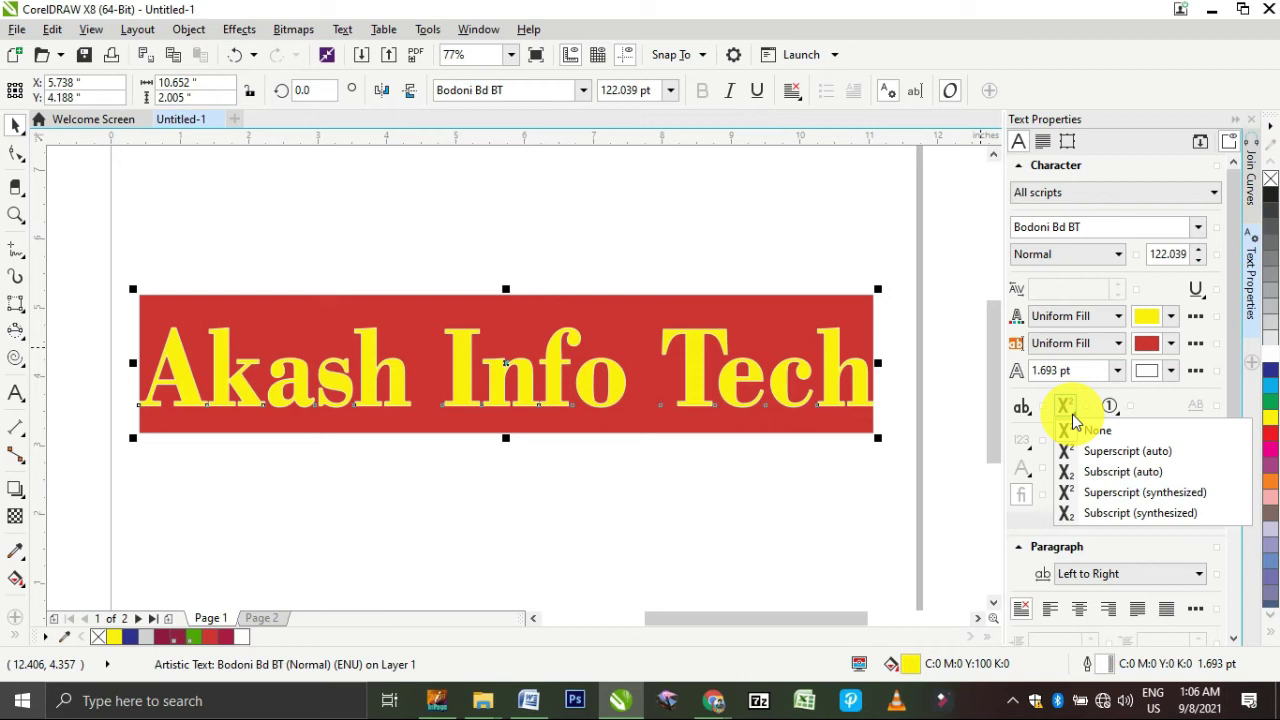
left_click(539, 505)
key("F8")
left_click(539, 505)
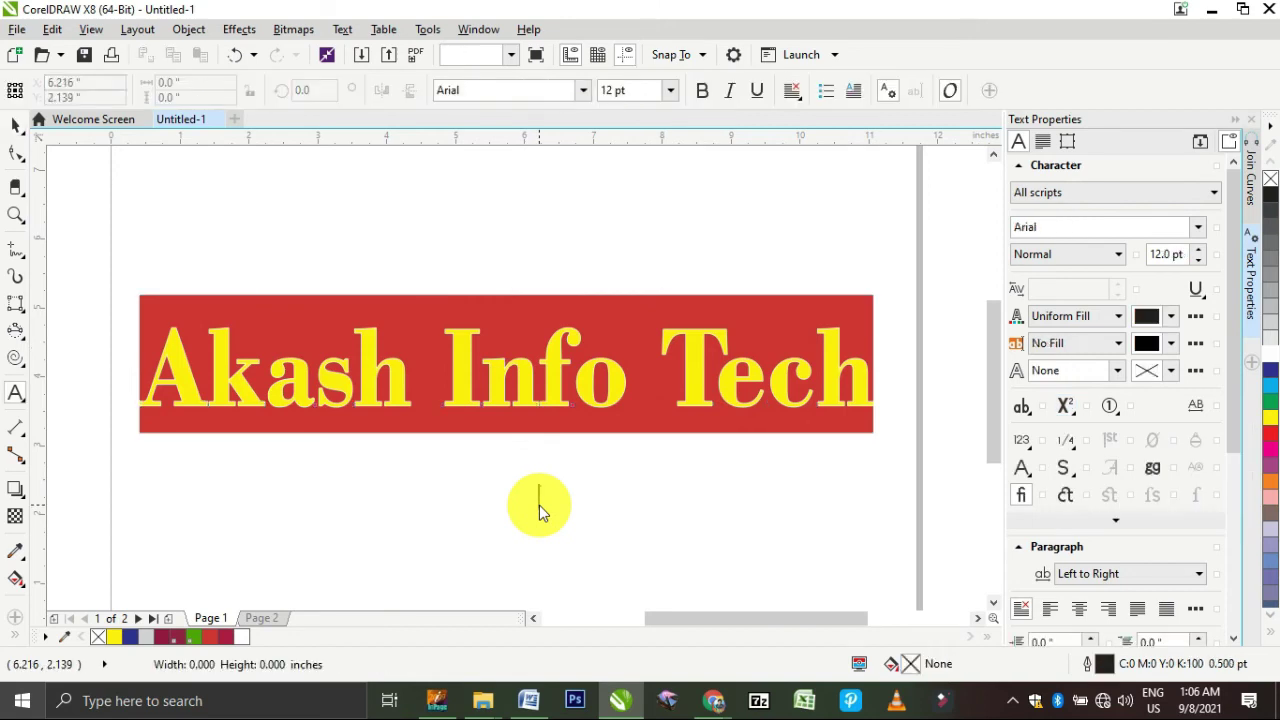
type("A")
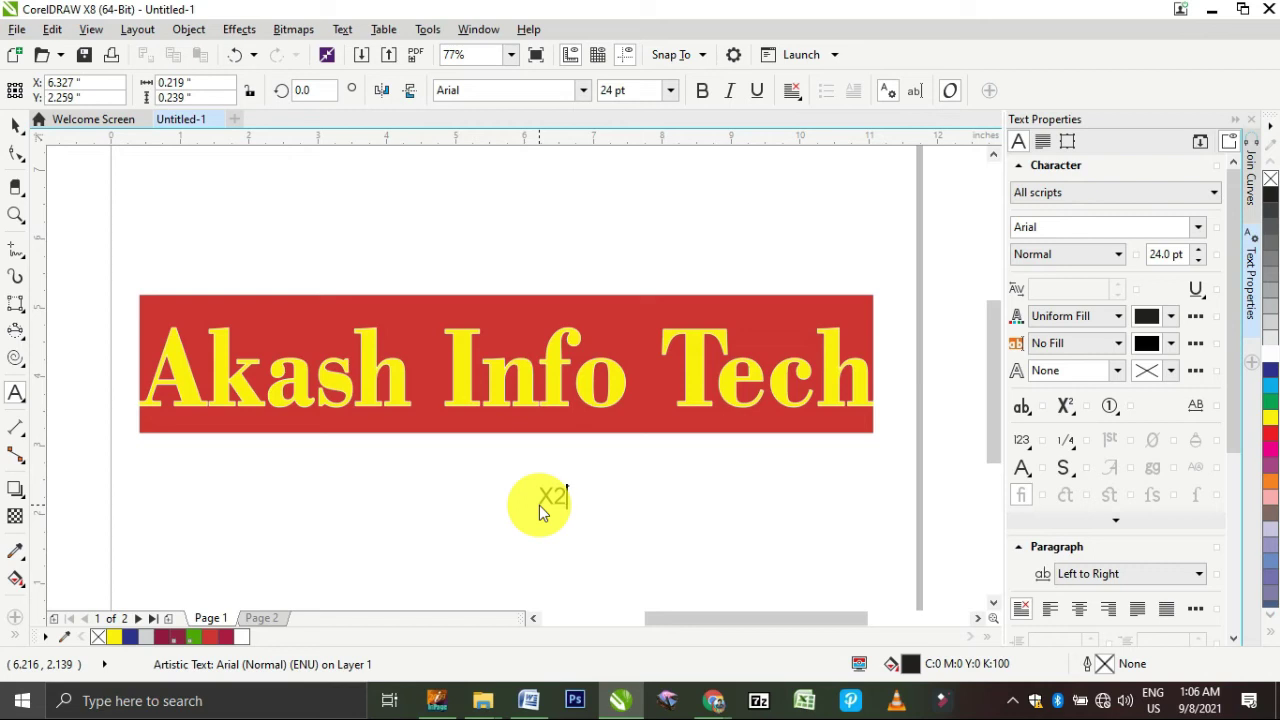
key("shift+Left")
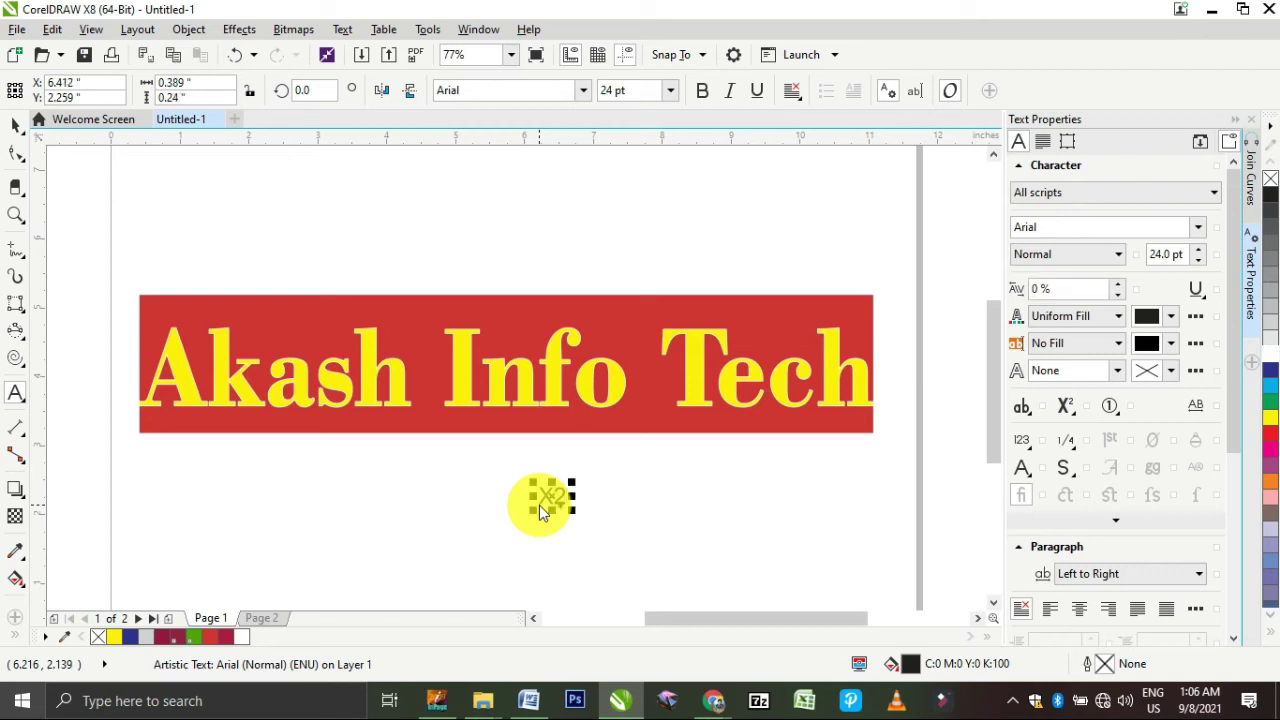
left_click(1068, 406)
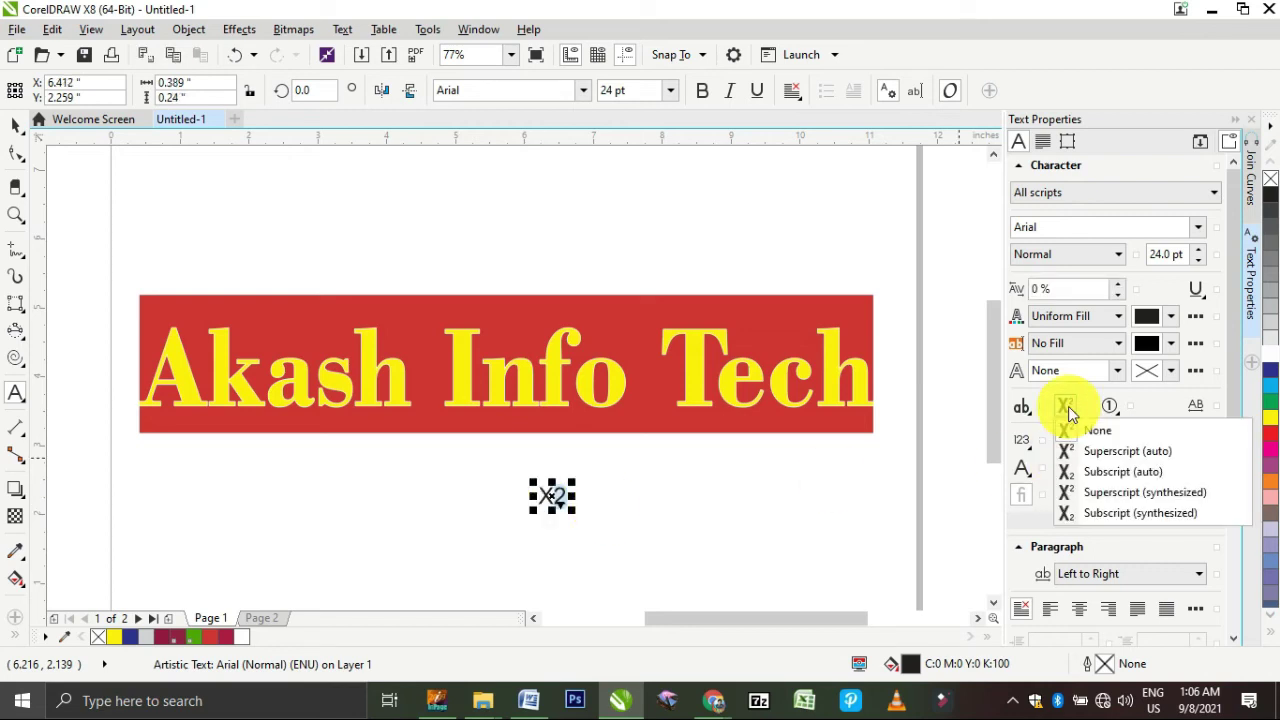
left_click(1112, 453)
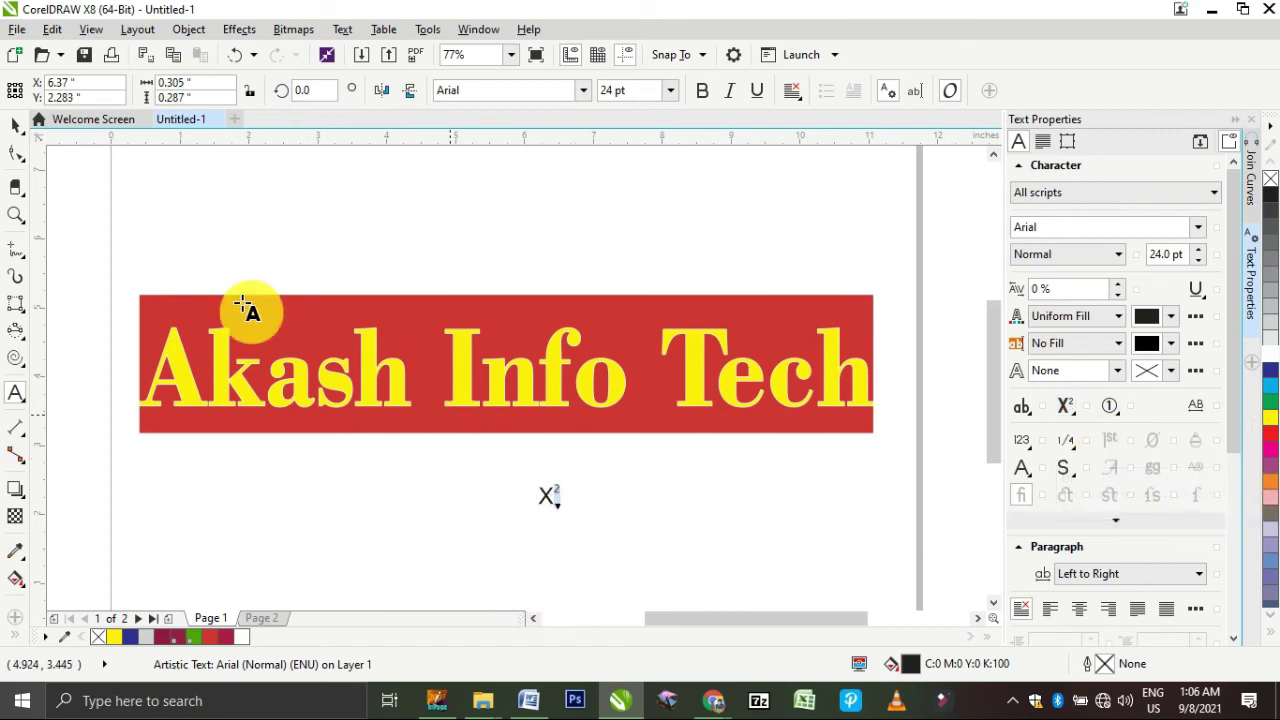
- Enlarge the X² text proportionally to about 4.76 by 4.48 inches and delete it
left_click(15, 125)
left_click(525, 487)
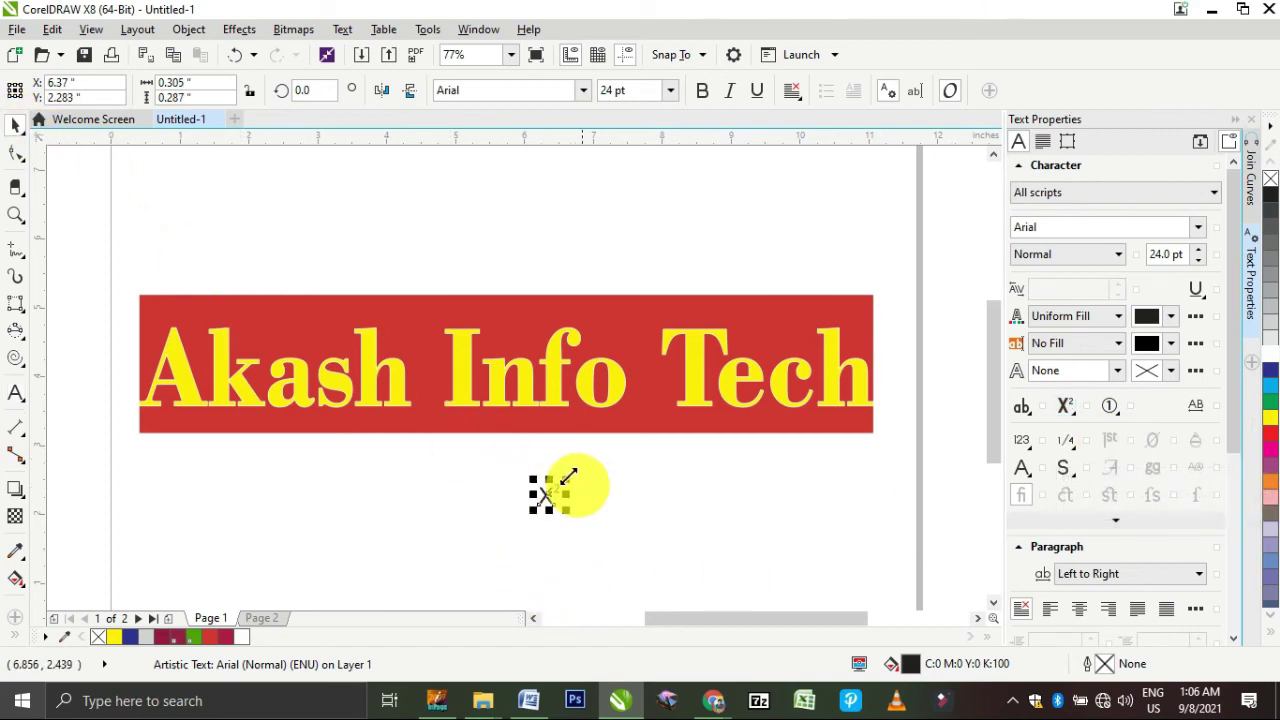
left_click_drag(566, 474, 973, 187)
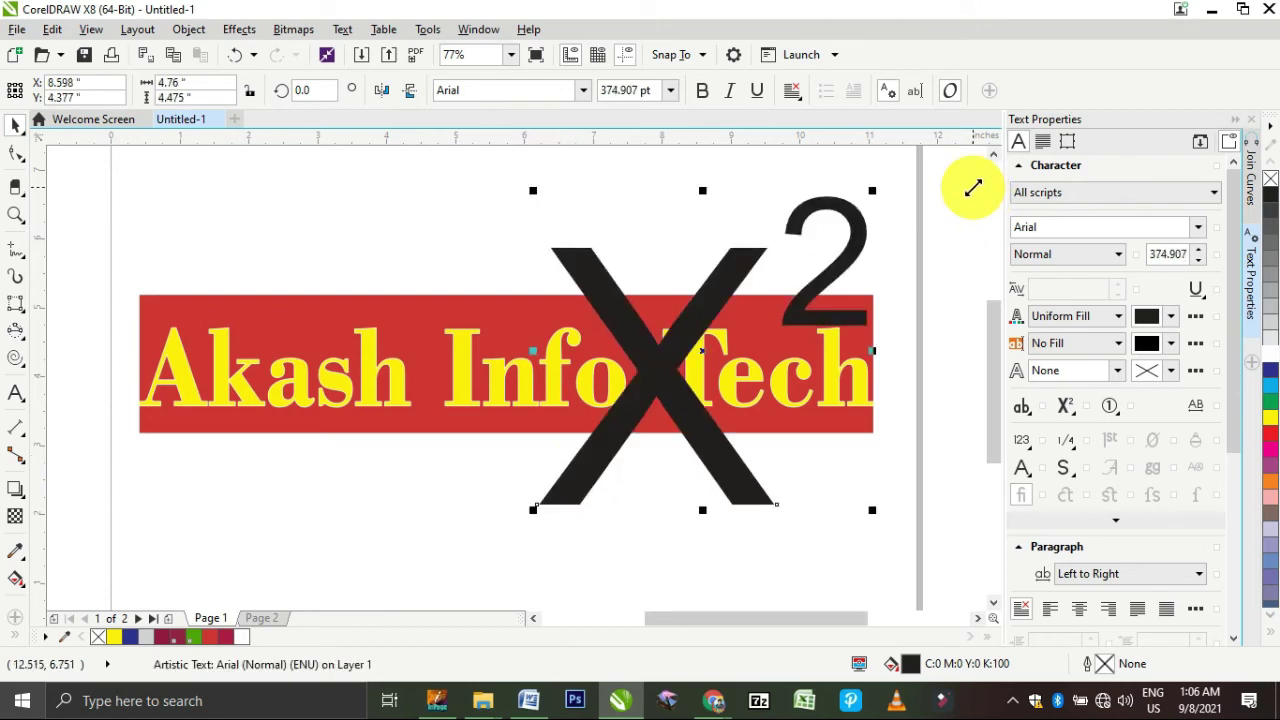
key("Delete")
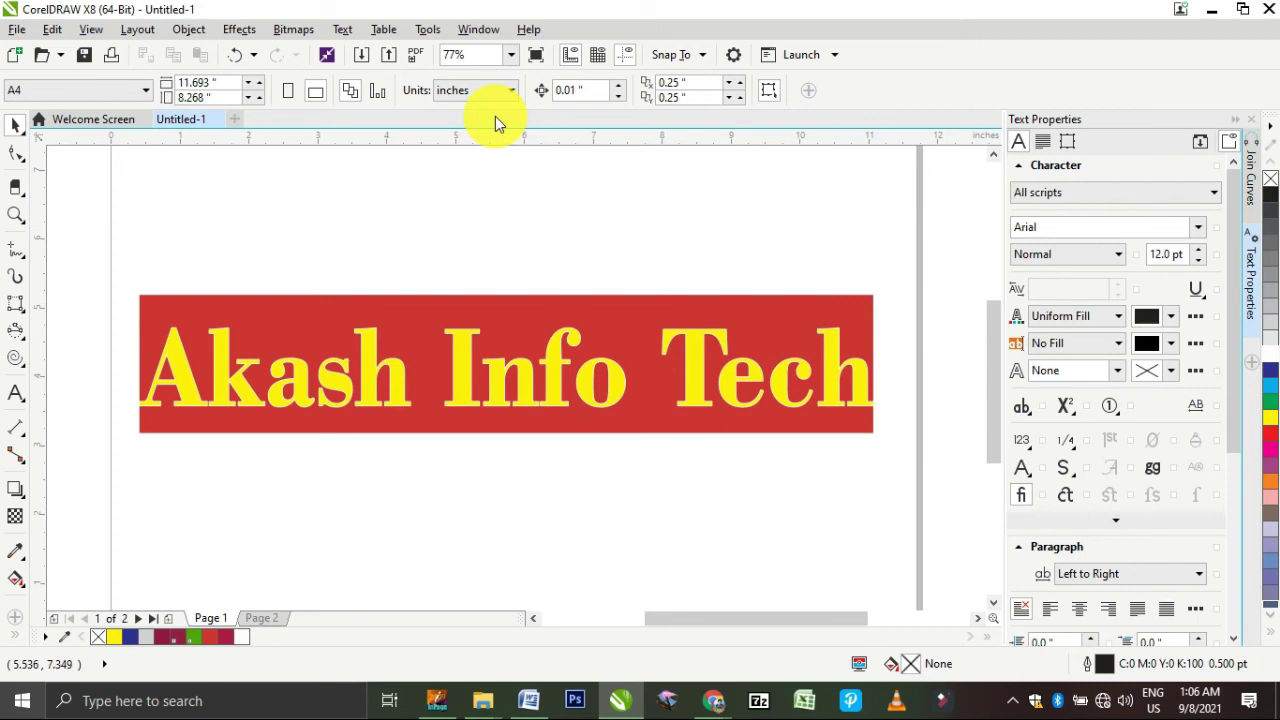
- Flip the "Akash Info Tech" text vertically and back, and mirror it horizontally
left_click(486, 366)
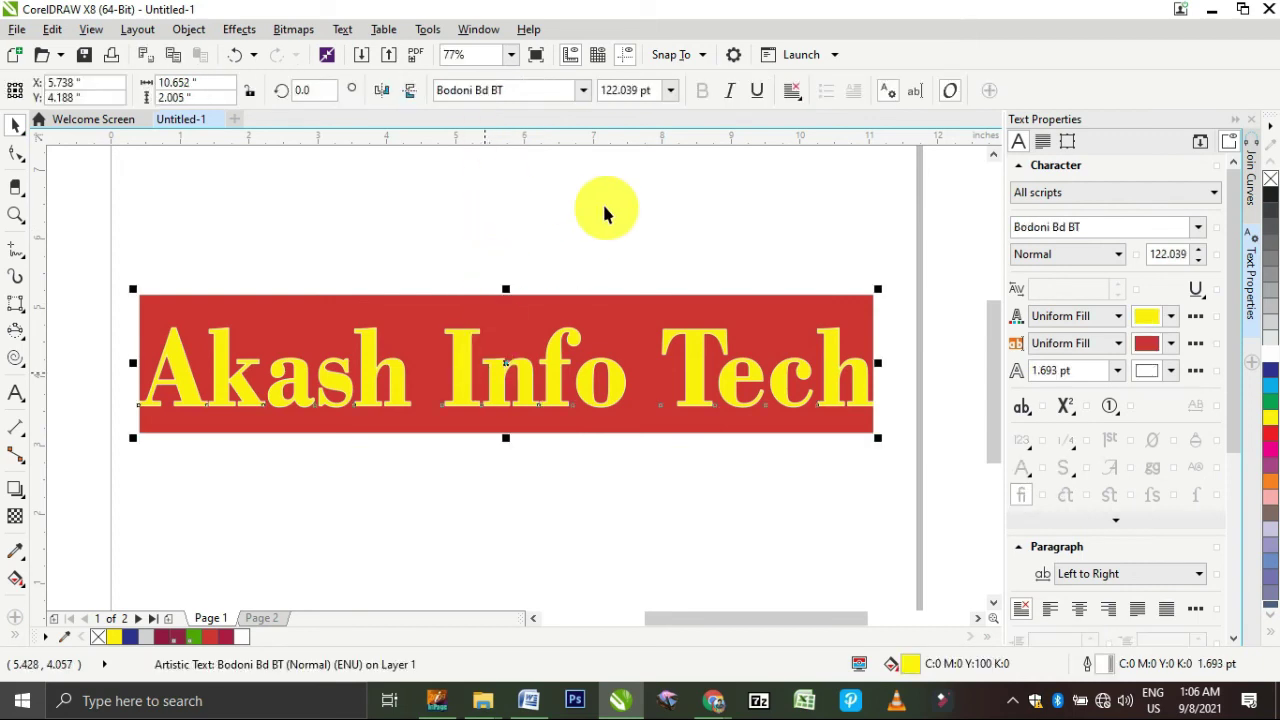
left_click(419, 101)
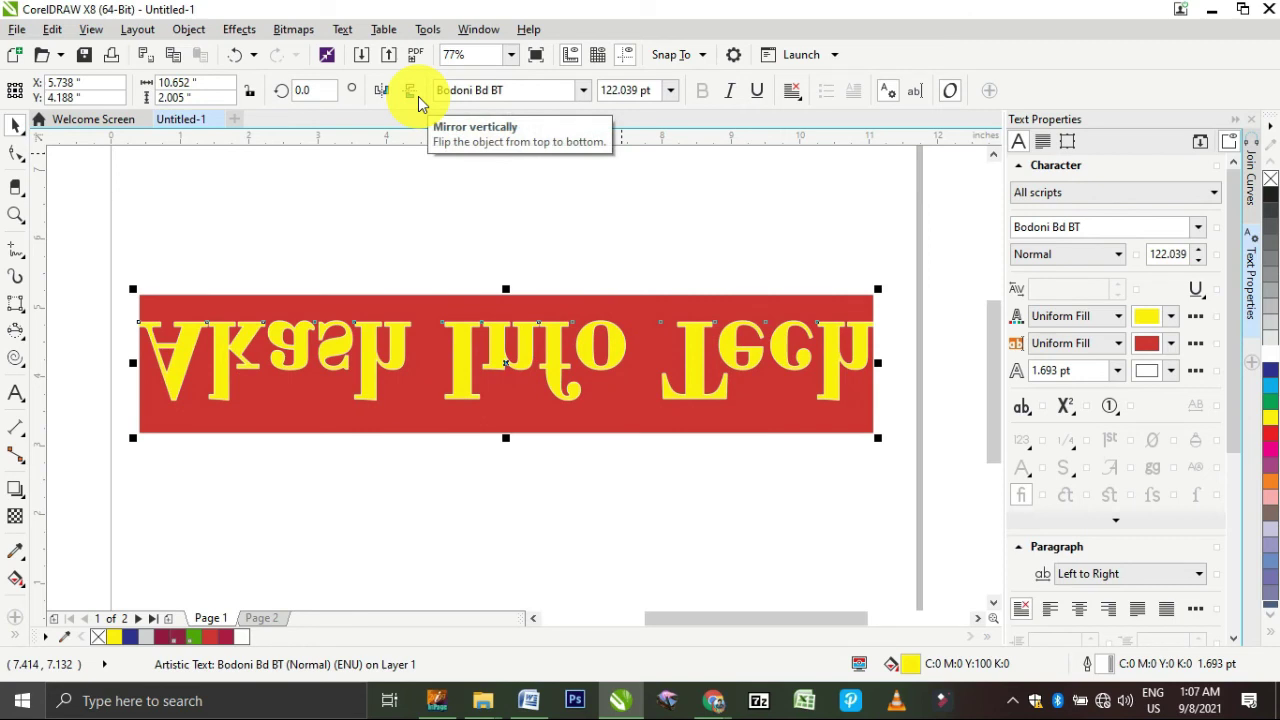
left_click(419, 101)
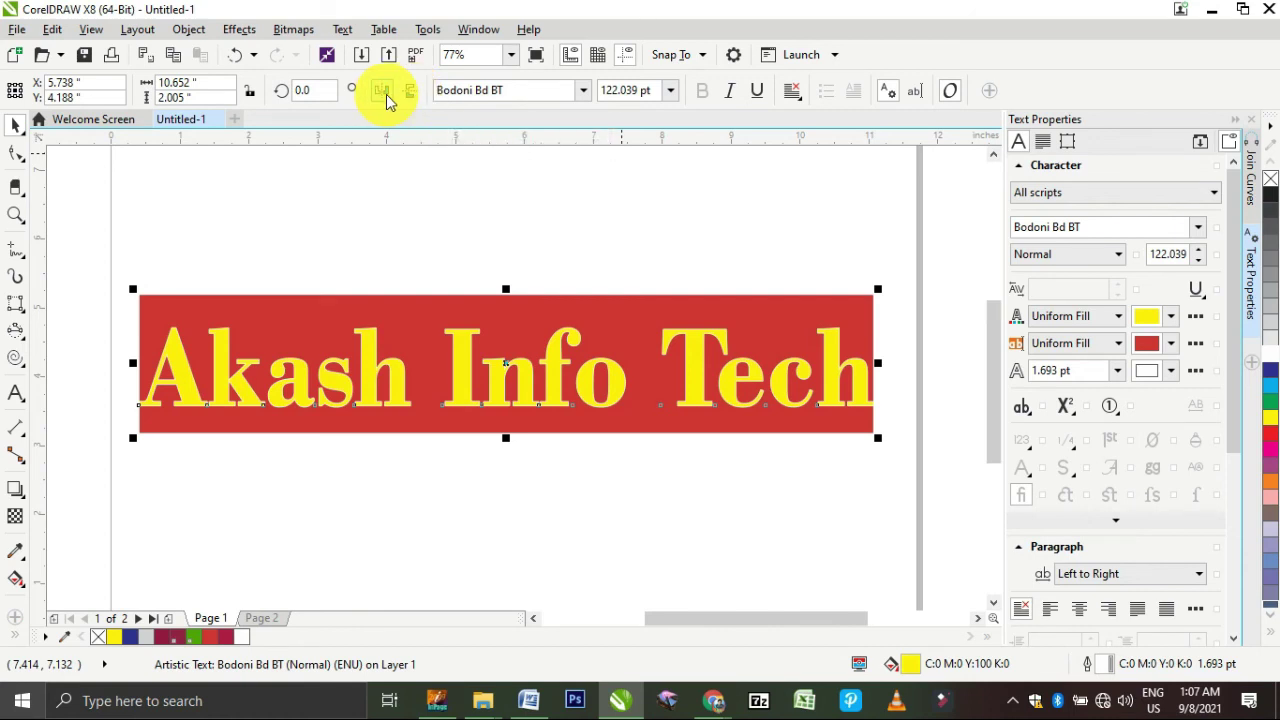
left_click(386, 94)
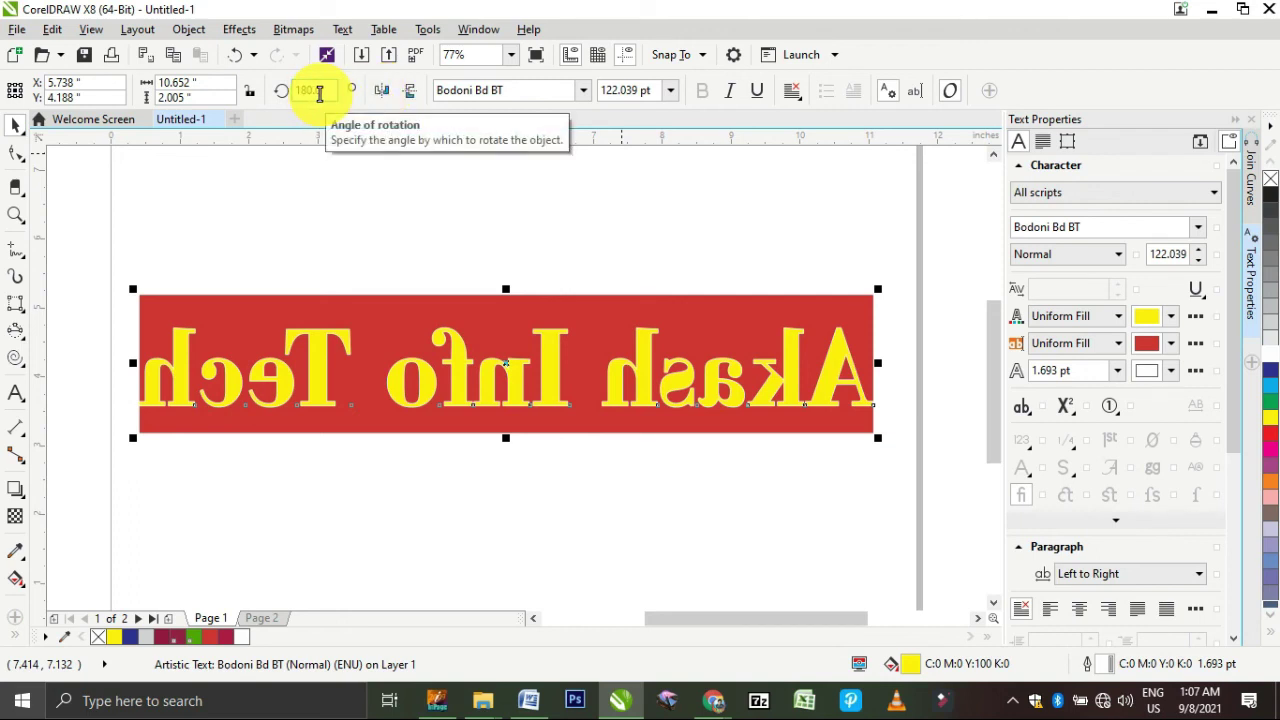
- Try a rotation angle of 90 degrees on the mirrored text
left_click_drag(320, 93, 285, 94)
type("90")
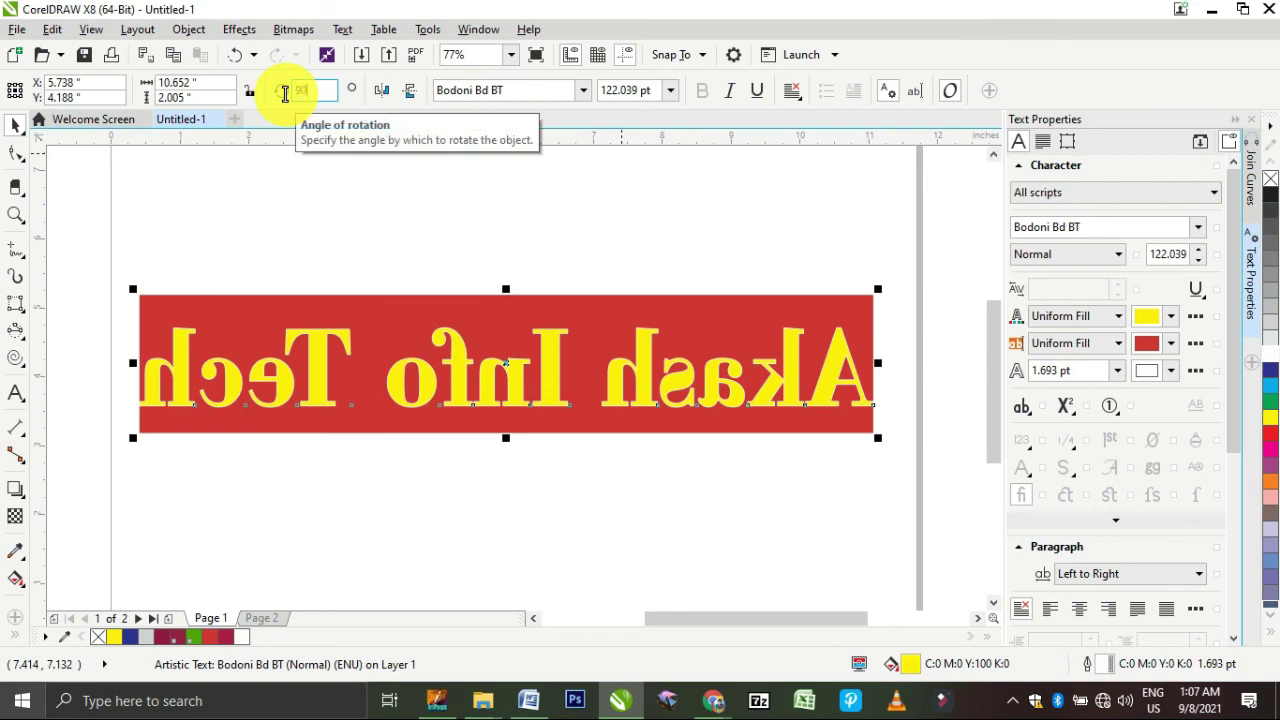
key("Return")
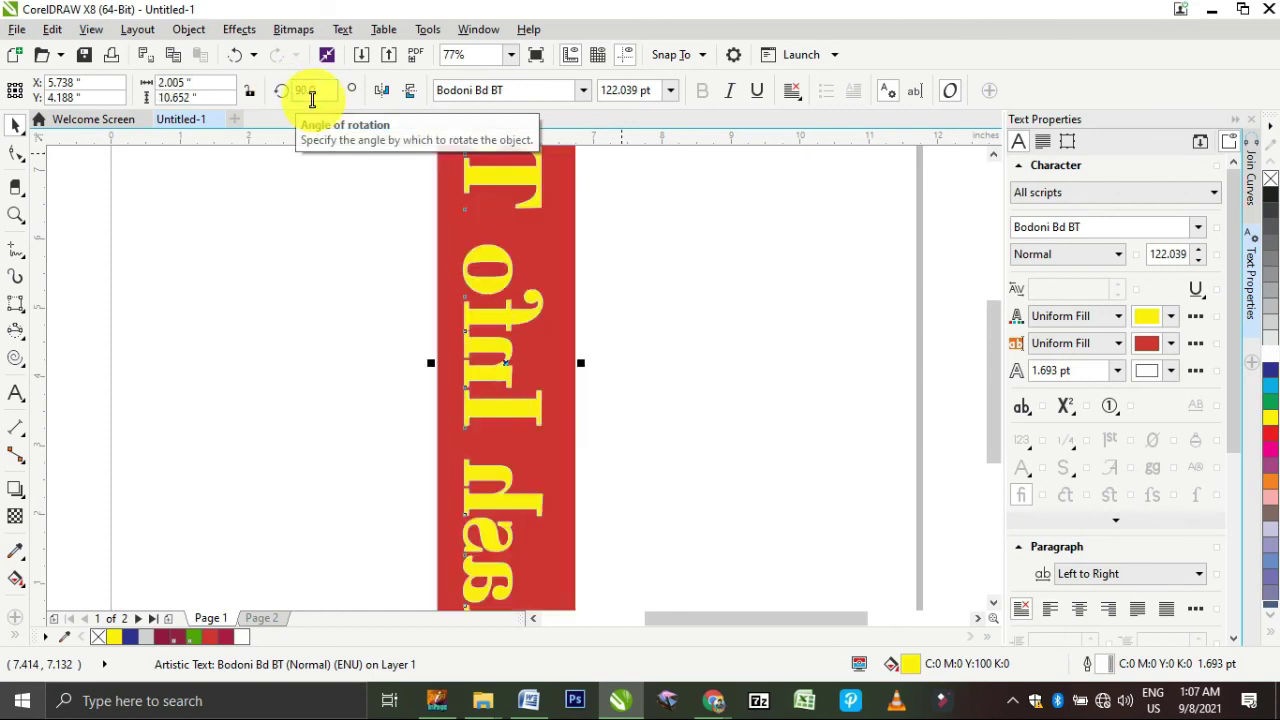
- Set the mirrored text's rotation angle to 270 degrees and fit the whole text in view
left_click_drag(316, 90, 200, 90)
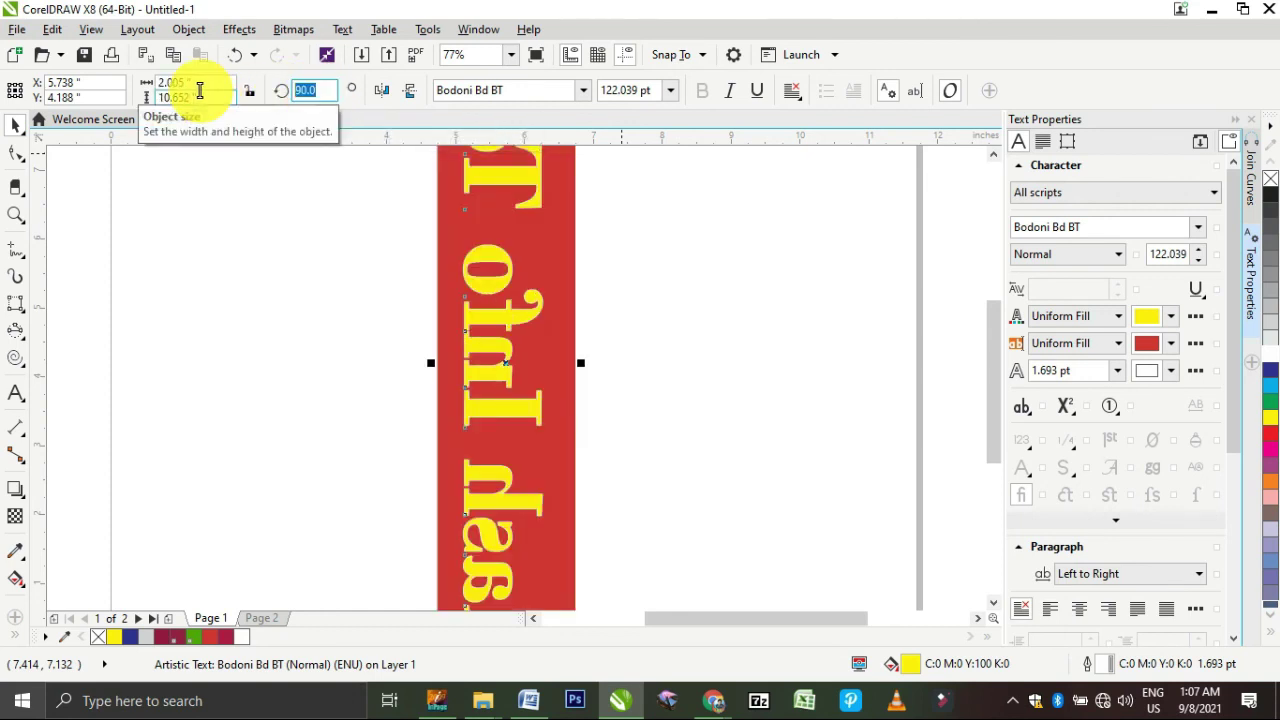
type("270")
key("Return")
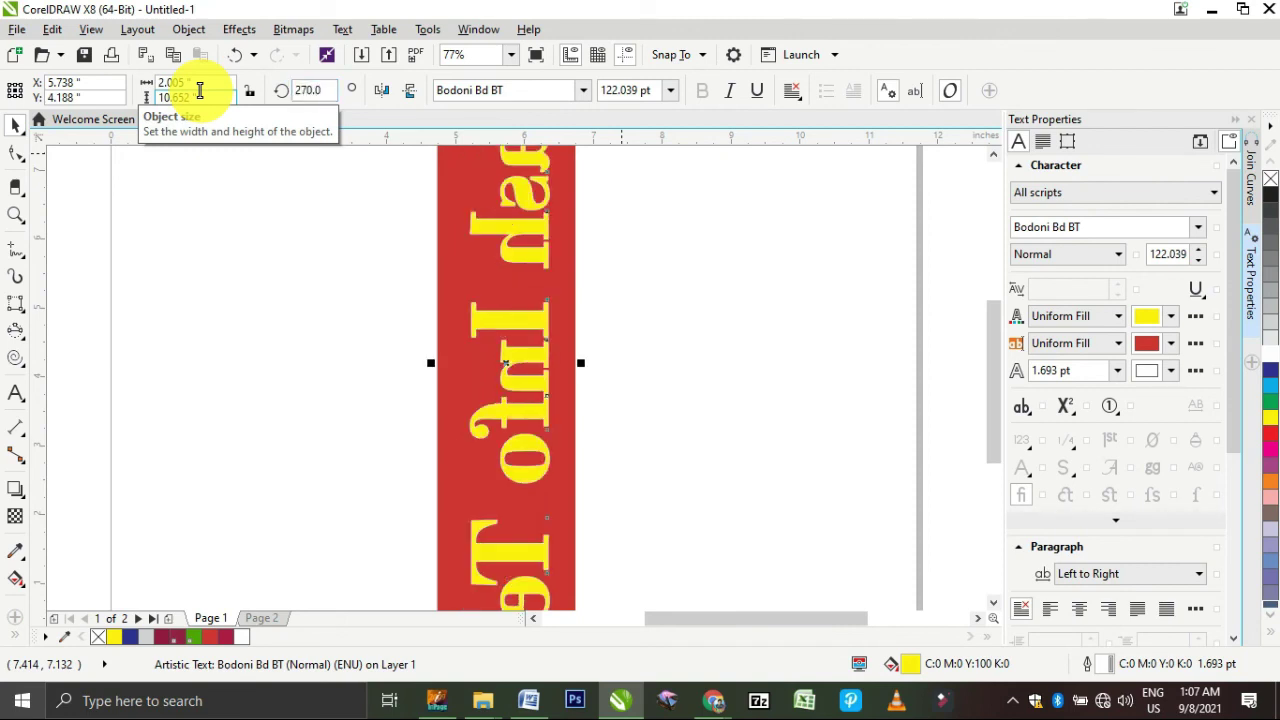
key("F4")
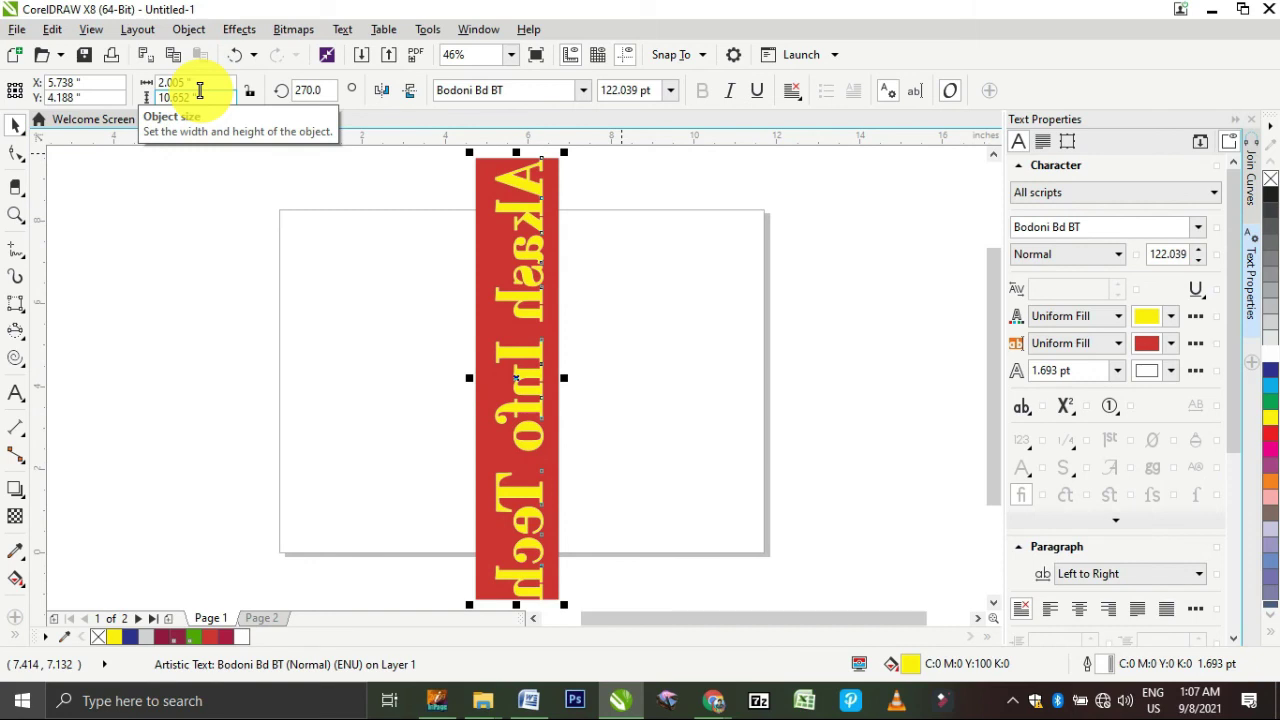